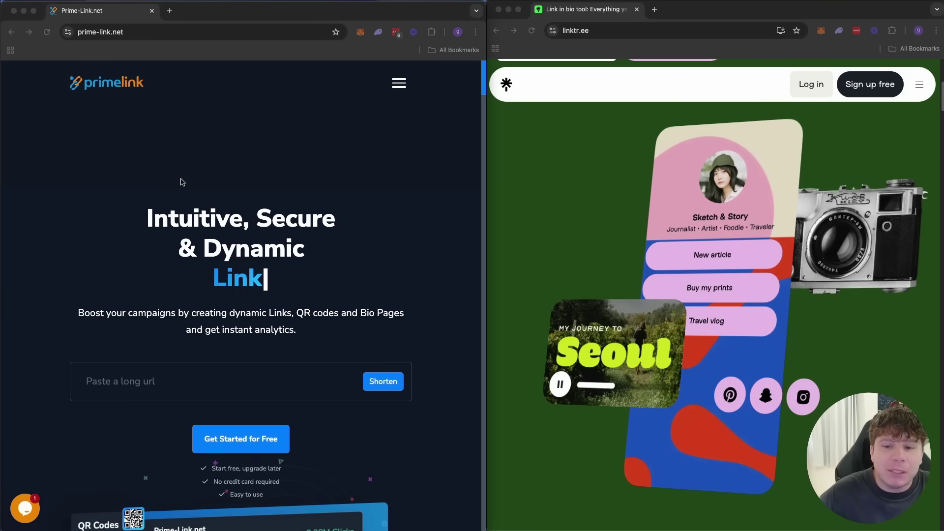
scroll(535, 253, up, 4)
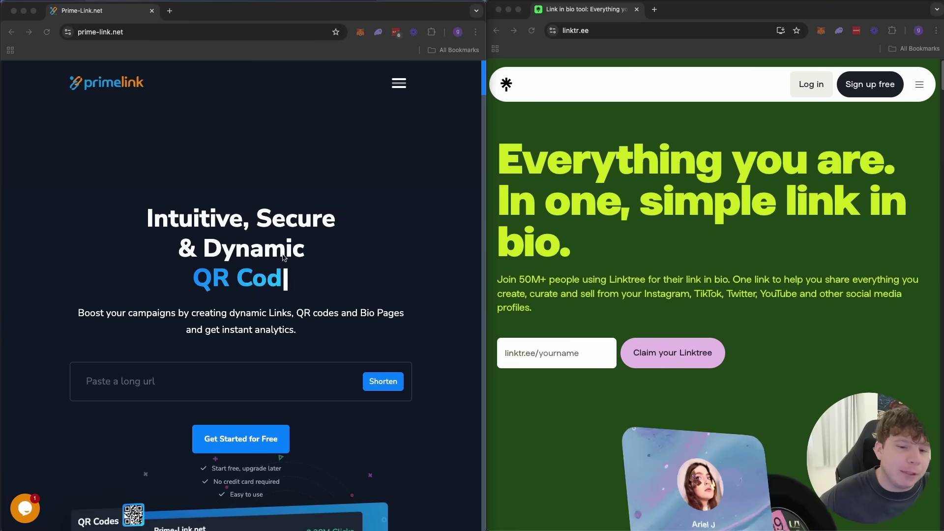
click(360, 282)
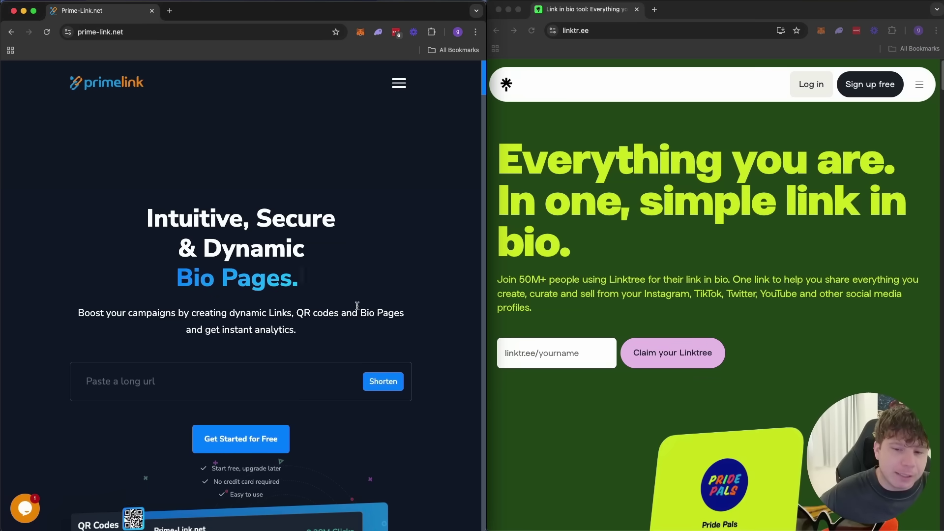
click(562, 280)
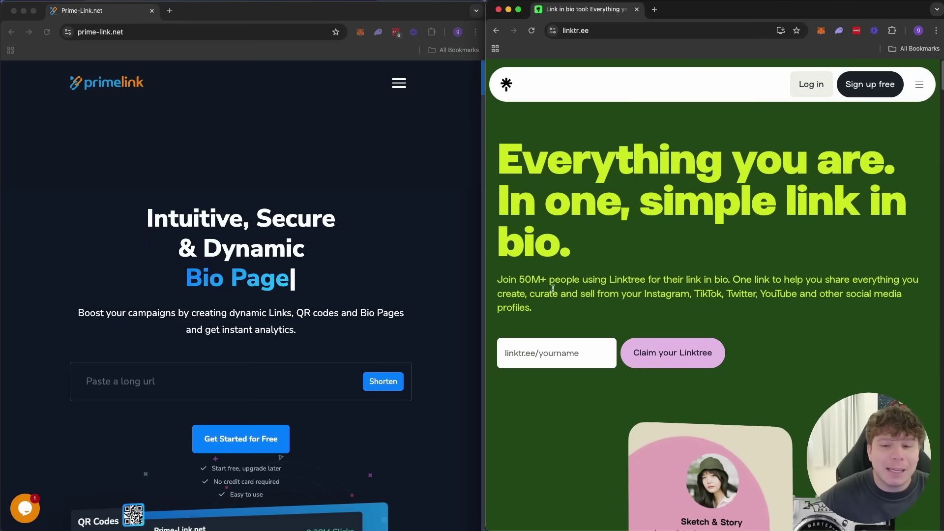
scroll(621, 320, down, 3)
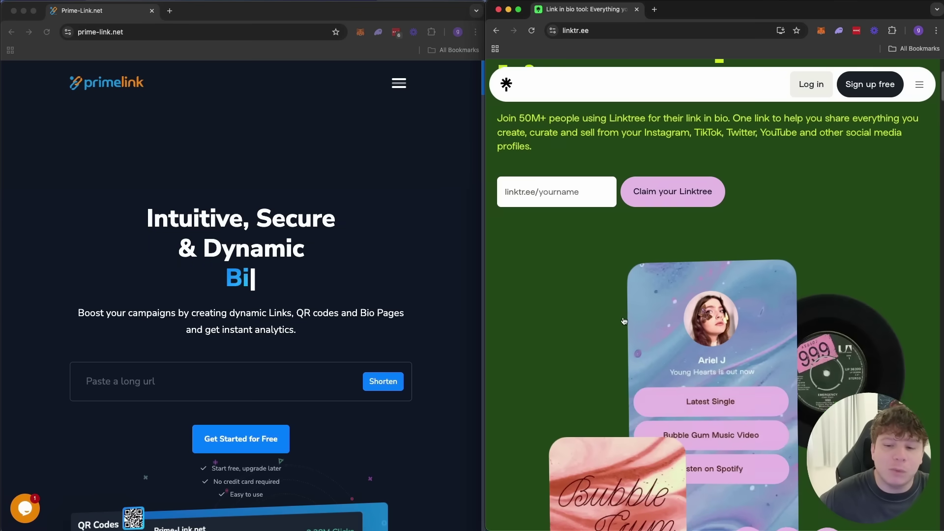
scroll(621, 320, down, 2)
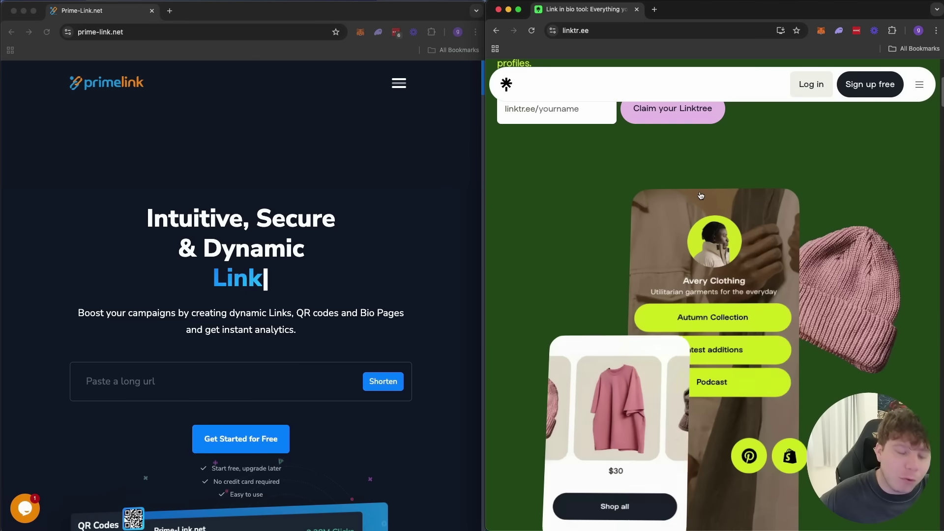
scroll(611, 253, up, 5)
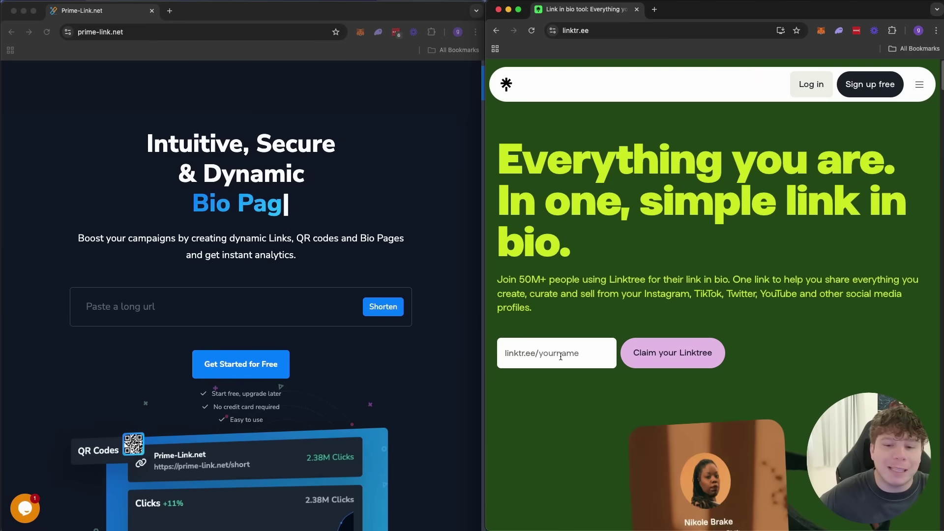
click(159, 306)
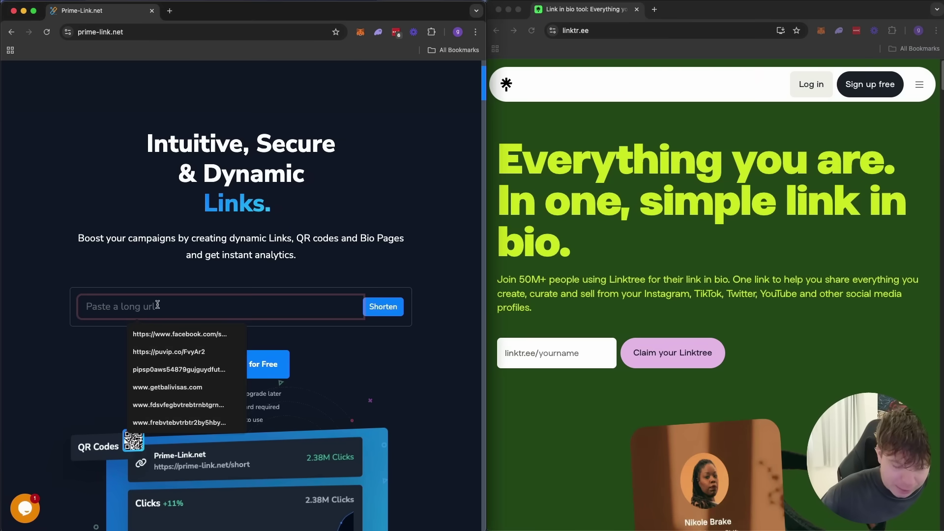
text(www.)
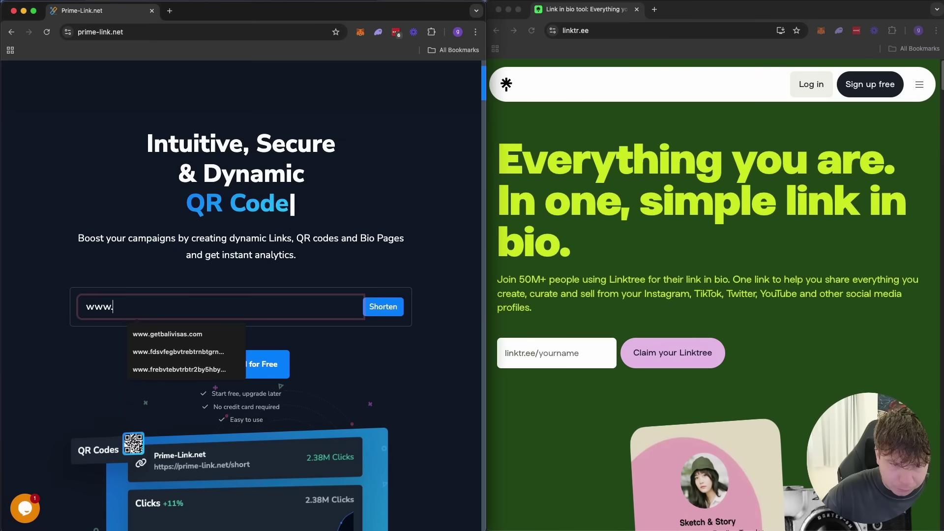
text(fvgnrakbgvnrtoguinbvouefinvoifenvoienmvioprefnvoipre)
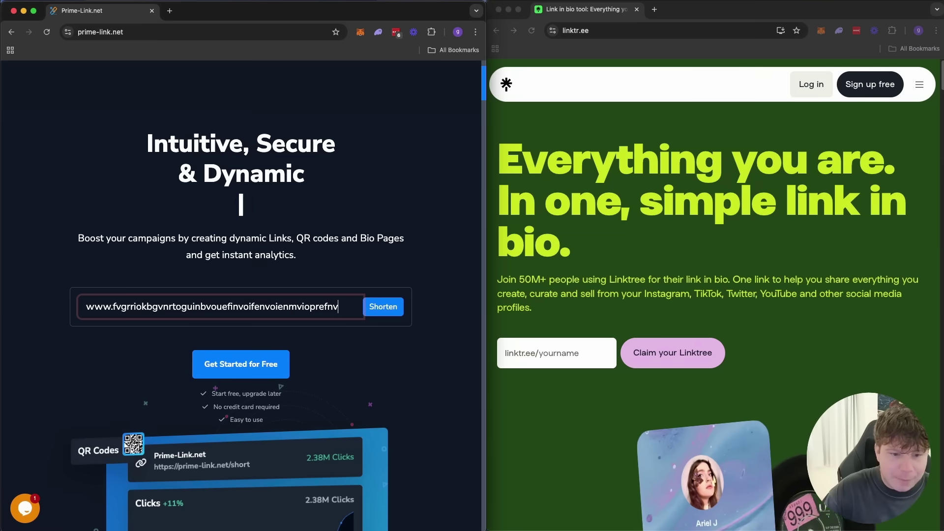
text(nvroienvroienvoirenvoirenviorenvior)
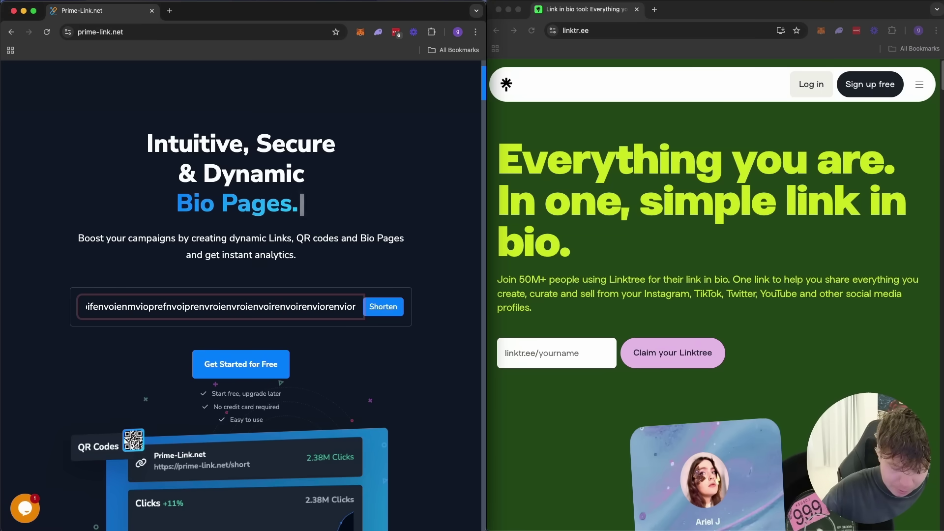
text(.com)
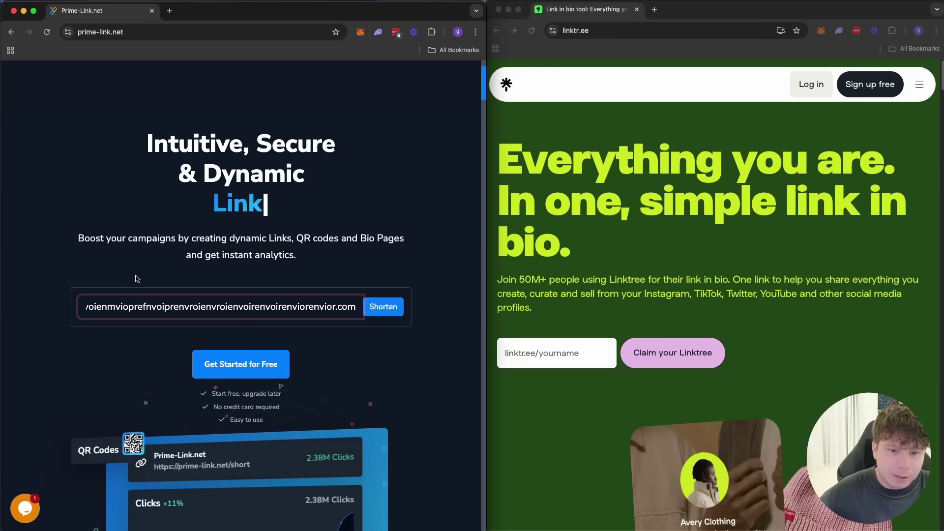
click(380, 315)
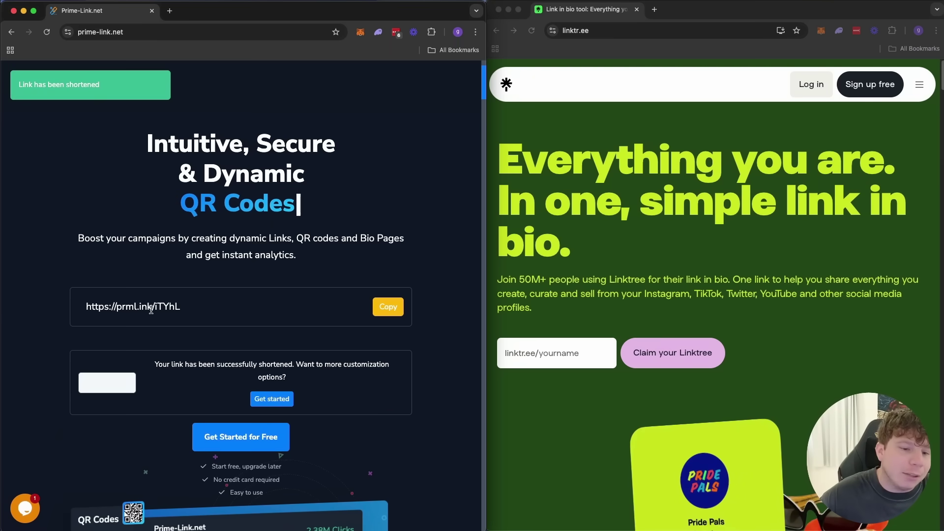
click(185, 307)
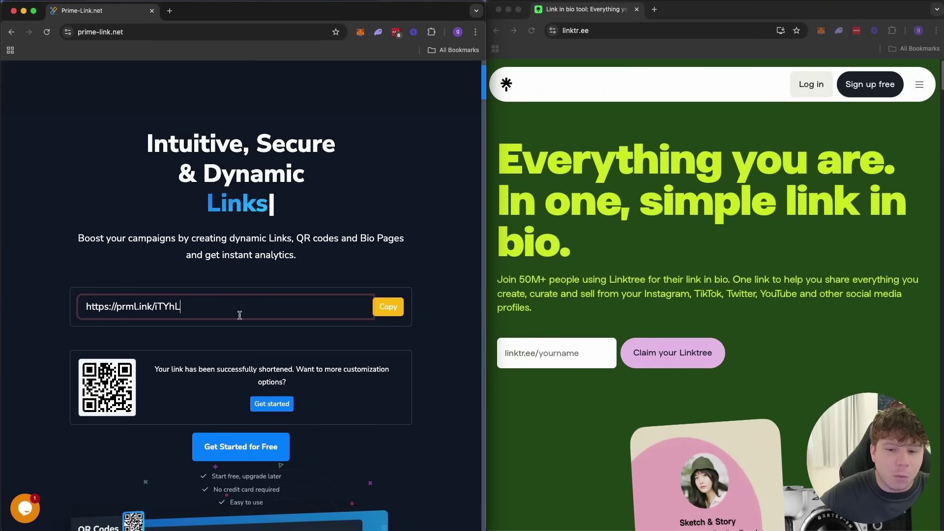
Replace Linktree's placeholder with a test username and claim it to reach the email sign-up page
click(553, 353)
double_click(554, 352)
text(linktr.ee/vfreniv fbnviu)
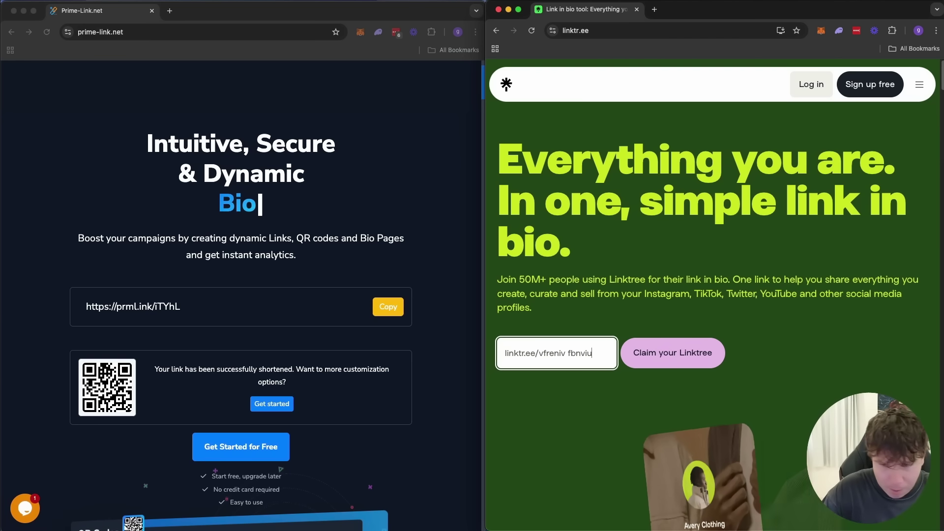
text(gfeiuvngfuieovne)
click(655, 341)
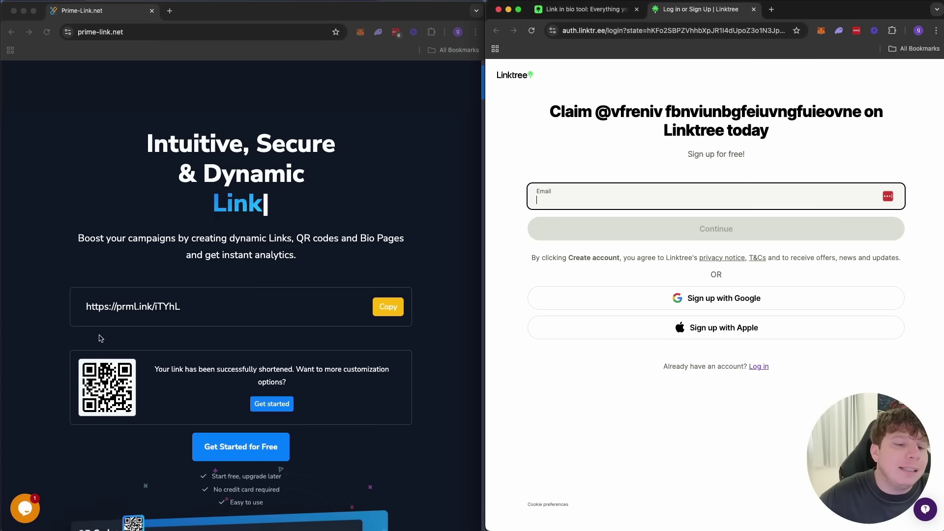
click(220, 306)
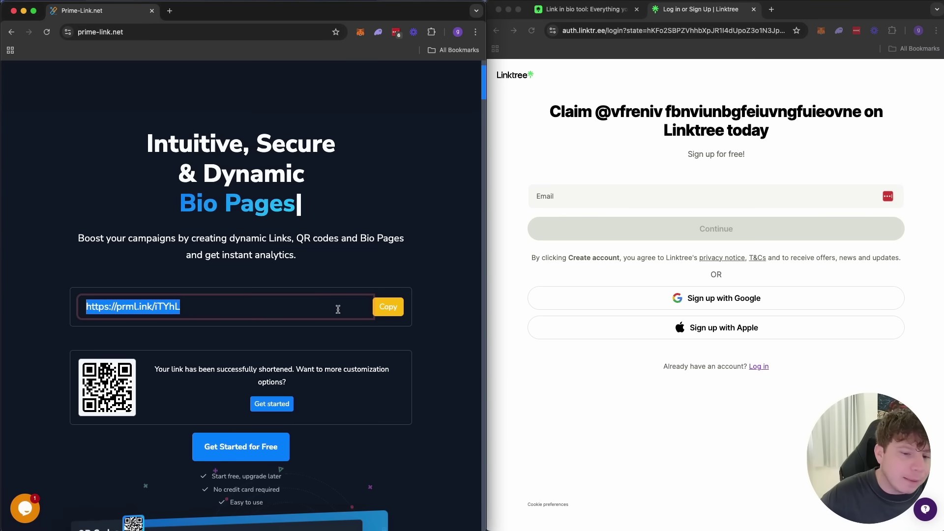
scroll(338, 309, down, 2)
scroll(339, 309, down, 5)
scroll(331, 306, up, 4)
scroll(328, 302, up, 5)
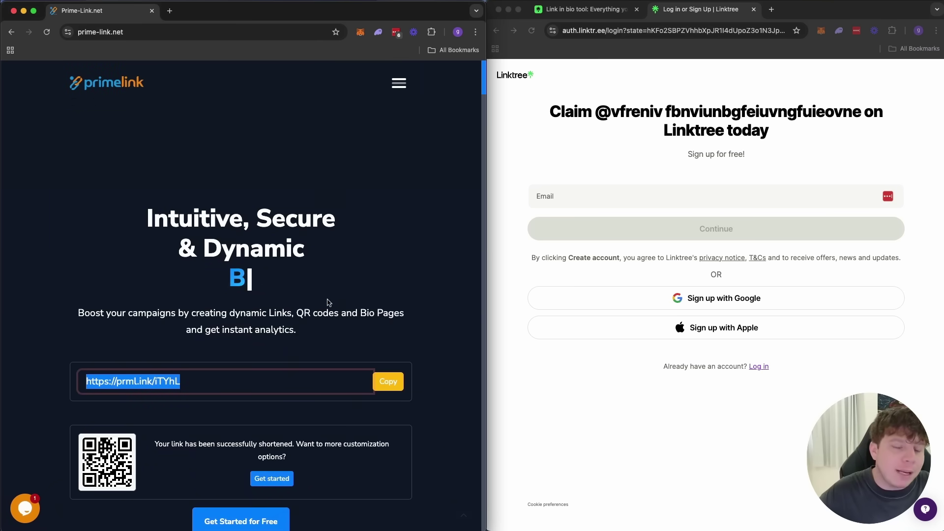
click(742, 51)
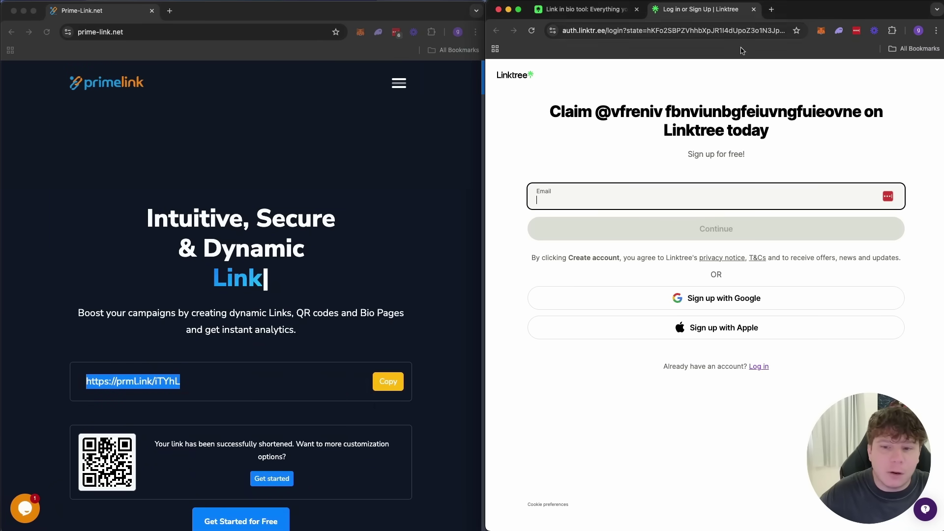
Close Linktree's sign-up page, browse both homepages, and go to PrimeLink's Pricing page
click(755, 10)
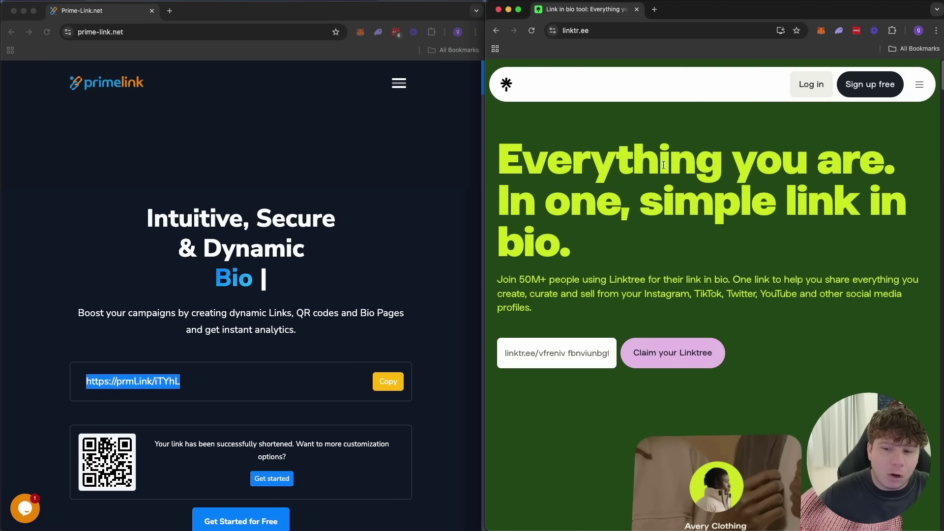
scroll(665, 184, down, 5)
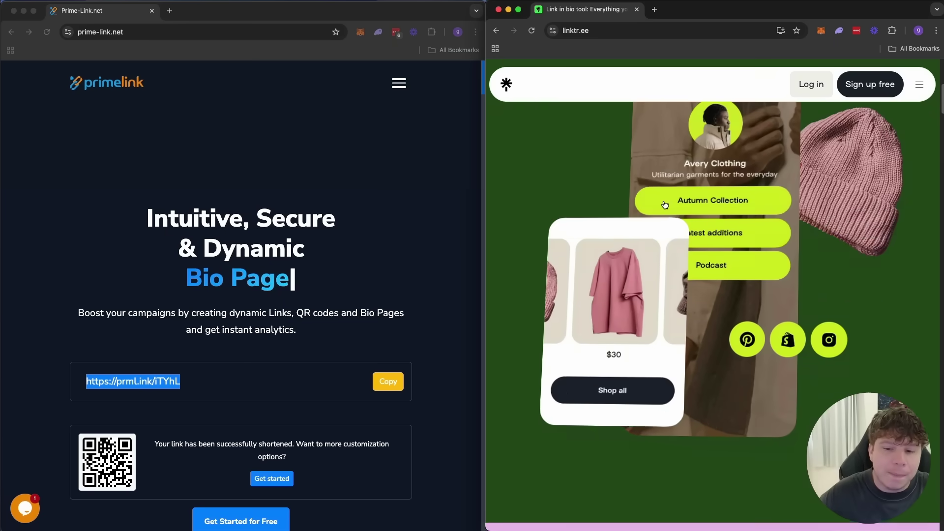
scroll(664, 204, down, 5)
scroll(662, 212, down, 3)
scroll(361, 286, down, 5)
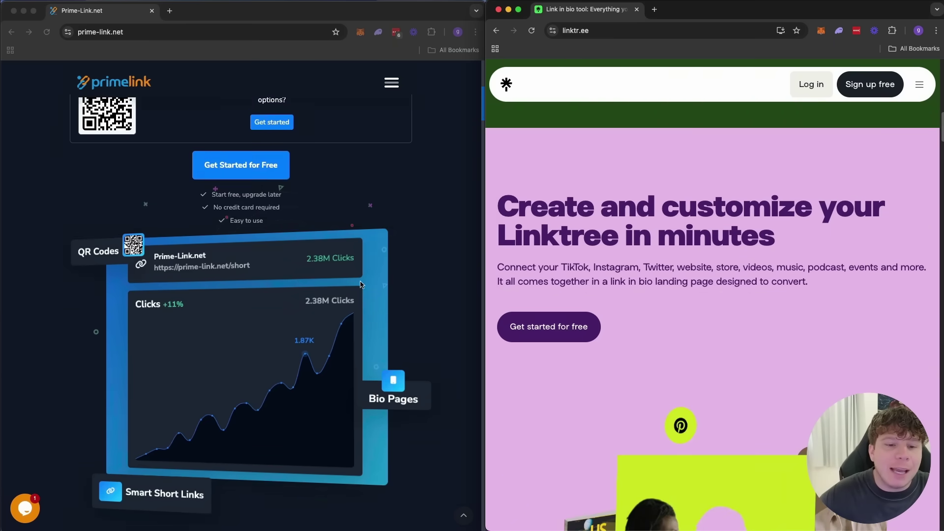
scroll(360, 285, down, 5)
scroll(365, 284, up, 1)
scroll(370, 283, up, 1)
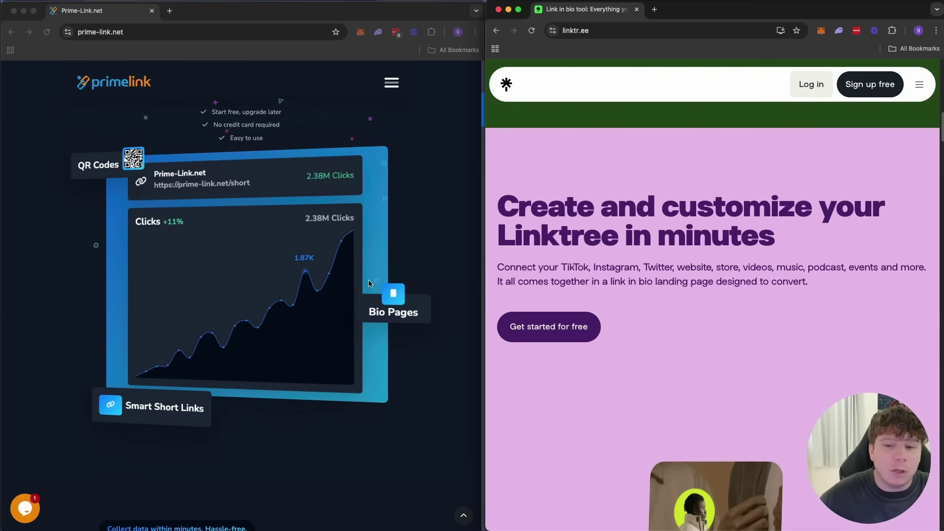
scroll(280, 177, up, 1)
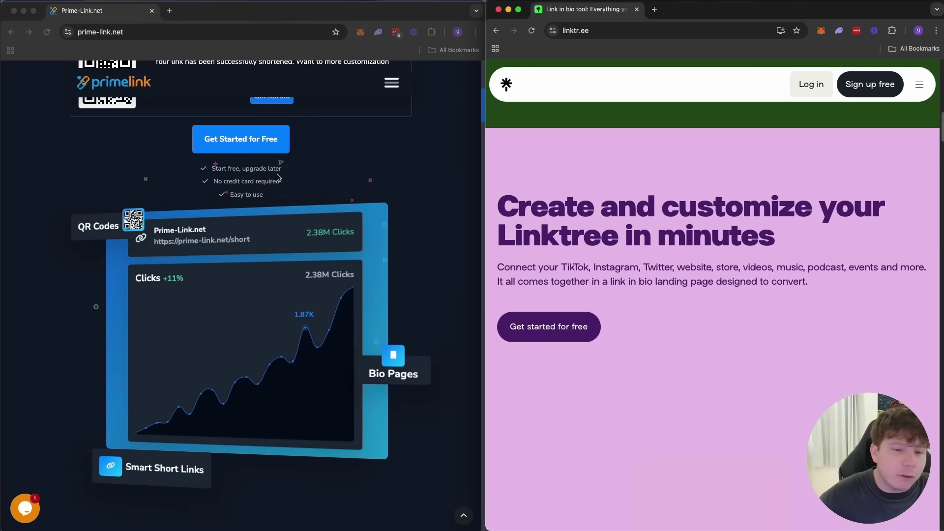
click(251, 177)
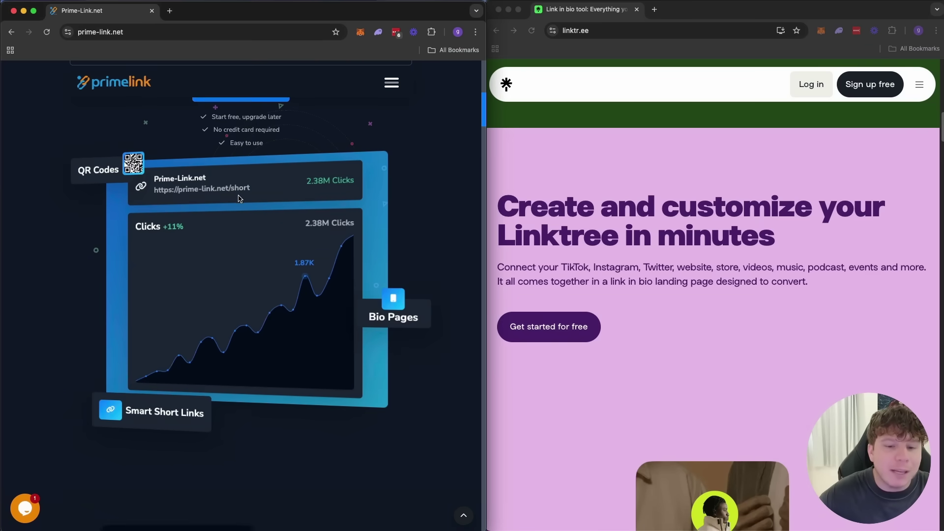
scroll(238, 198, down, 5)
scroll(236, 198, down, 1)
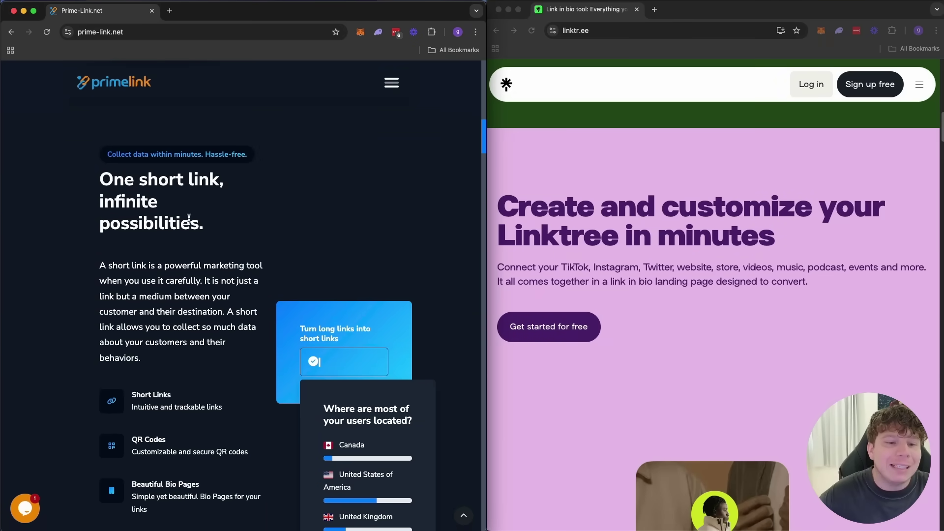
scroll(194, 223, down, 1)
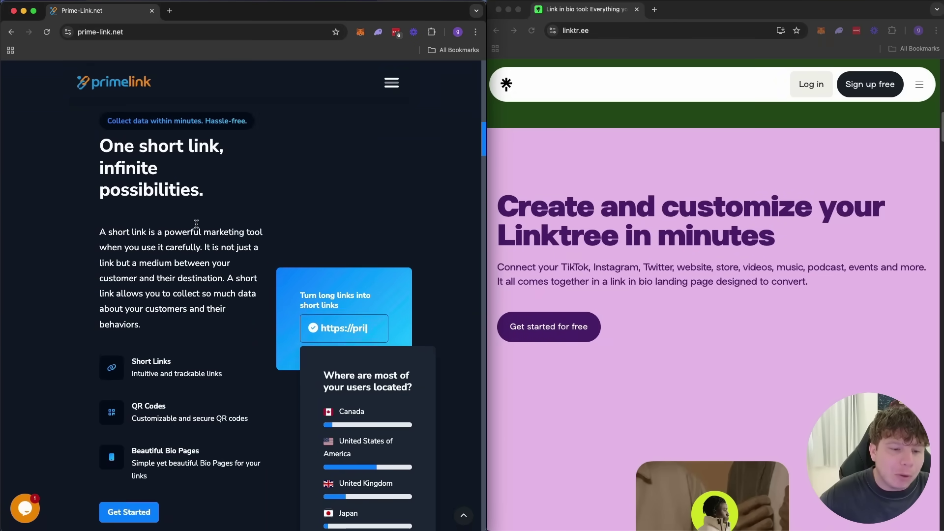
click(664, 277)
scroll(620, 266, down, 1)
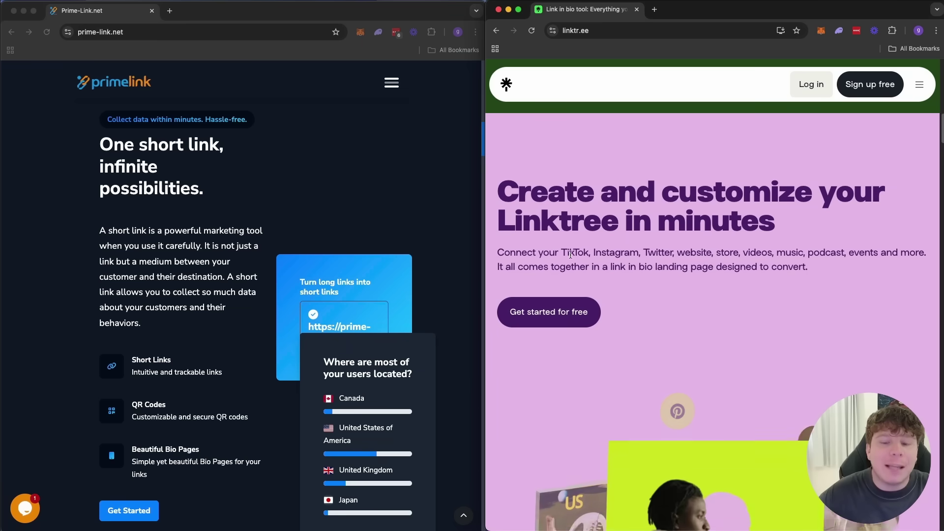
scroll(668, 304, down, 5)
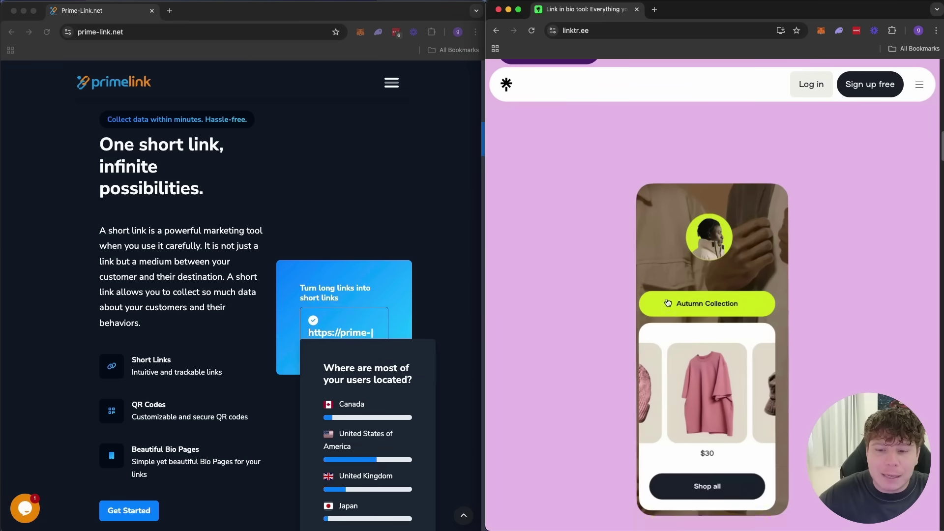
scroll(671, 306, down, 1)
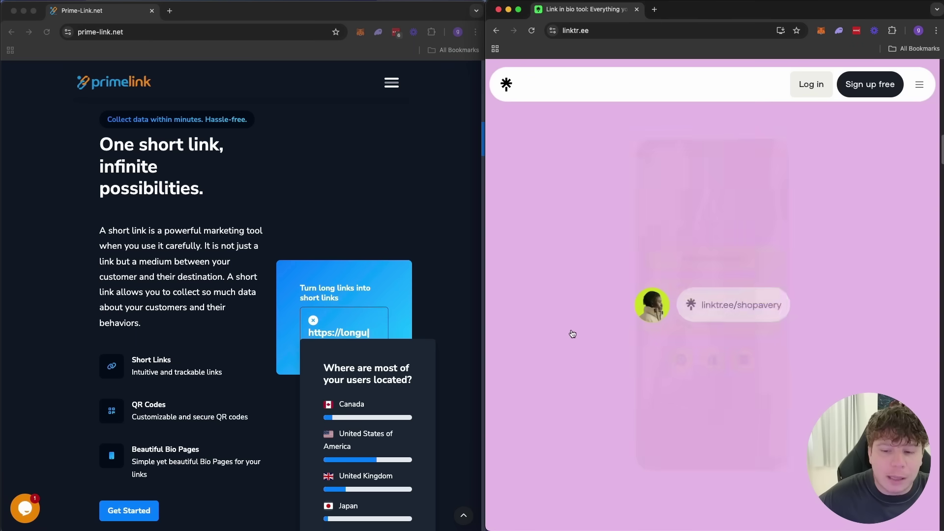
click(384, 219)
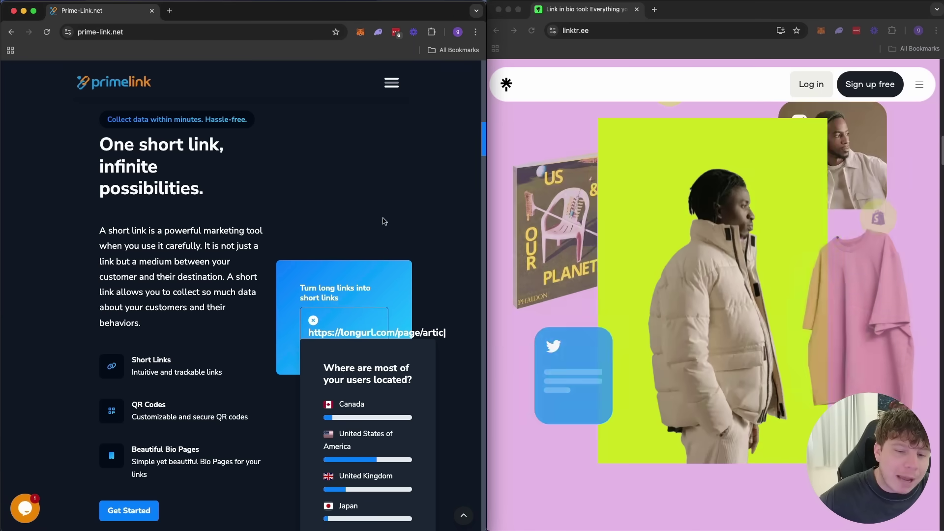
scroll(299, 248, down, 1)
scroll(297, 249, down, 2)
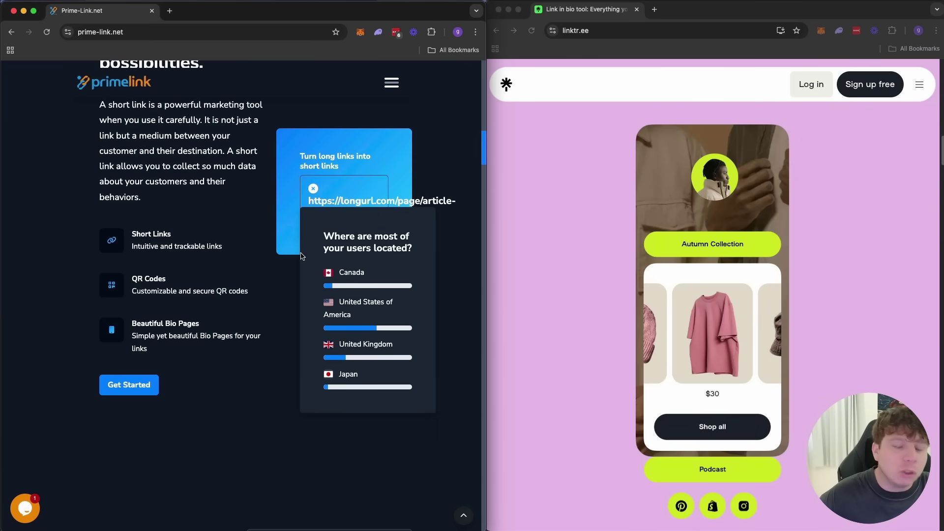
scroll(298, 251, down, 3)
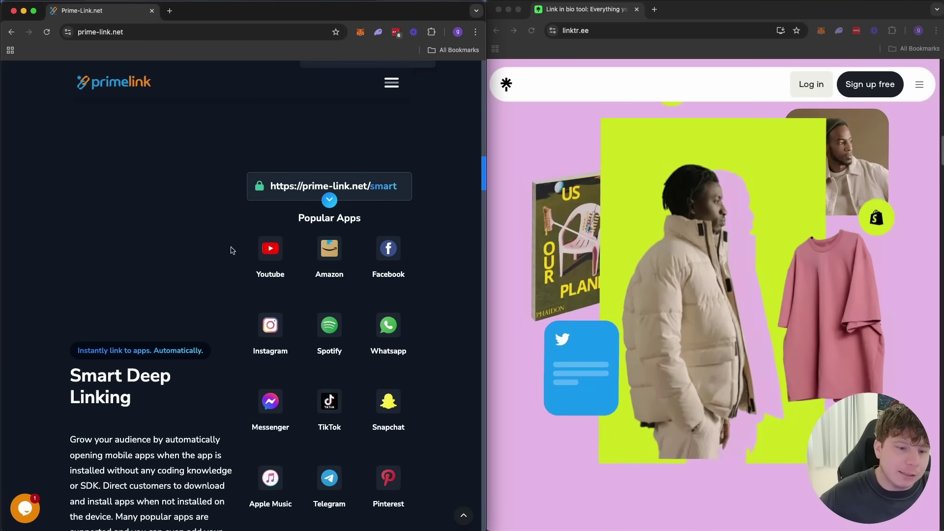
scroll(175, 256, down, 2)
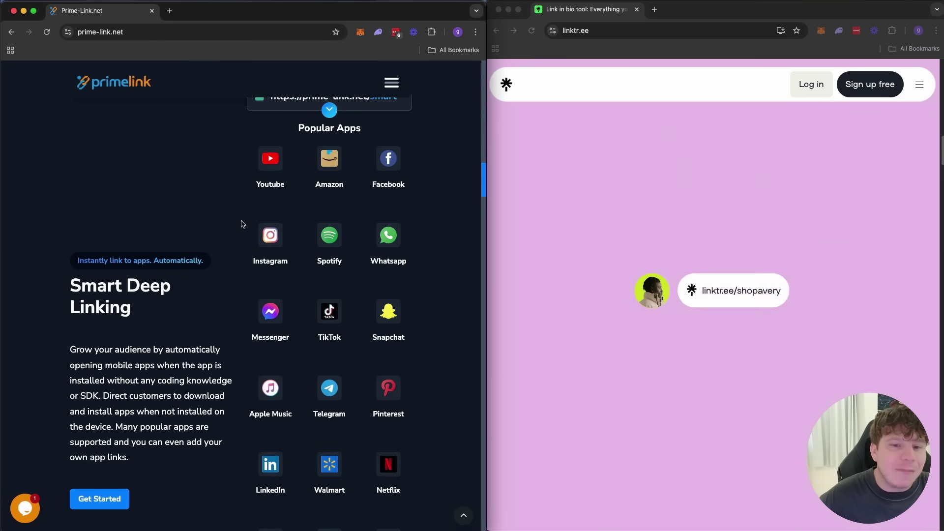
scroll(241, 223, up, 10)
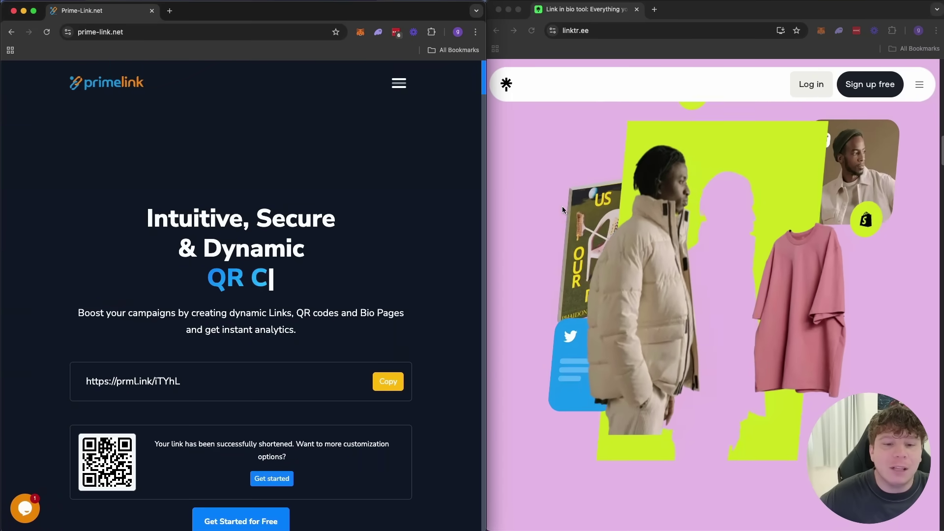
scroll(564, 203, down, 3)
scroll(564, 203, down, 2)
scroll(575, 199, down, 3)
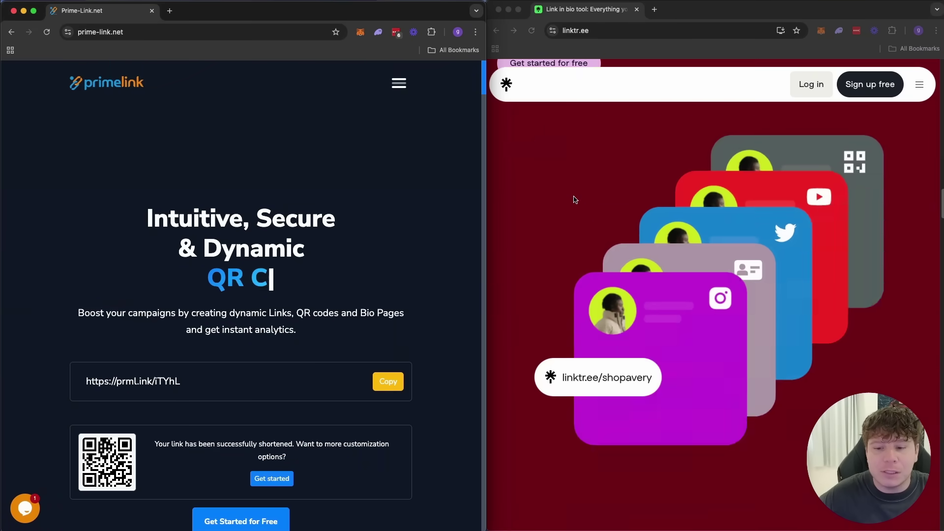
scroll(575, 200, down, 3)
scroll(579, 200, up, 15)
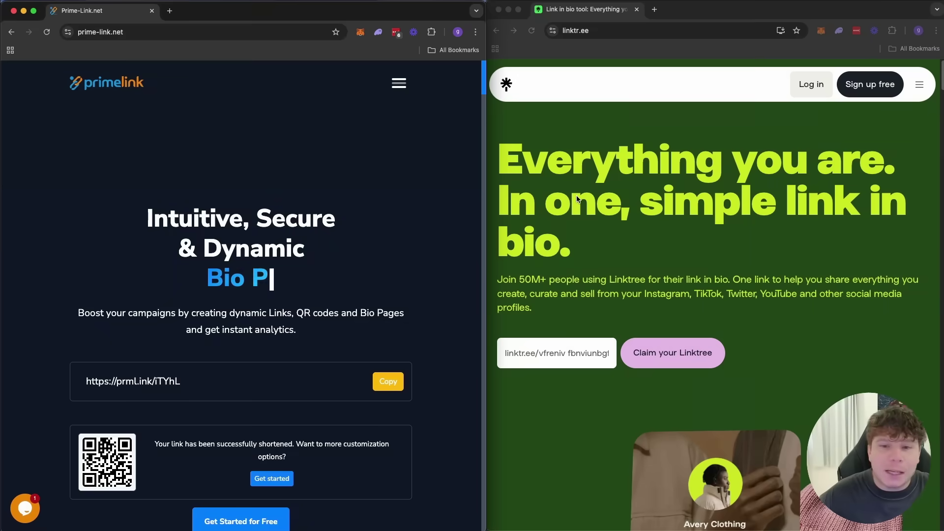
click(400, 88)
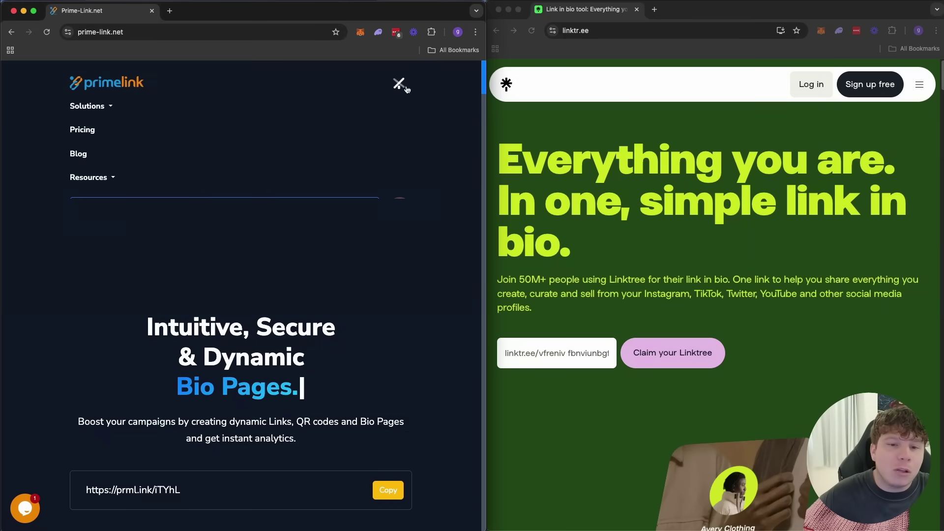
click(114, 139)
Open Linktree's Pricing page from its menu, showing Free ($0) and Starter ($5/month) tiers
click(920, 86)
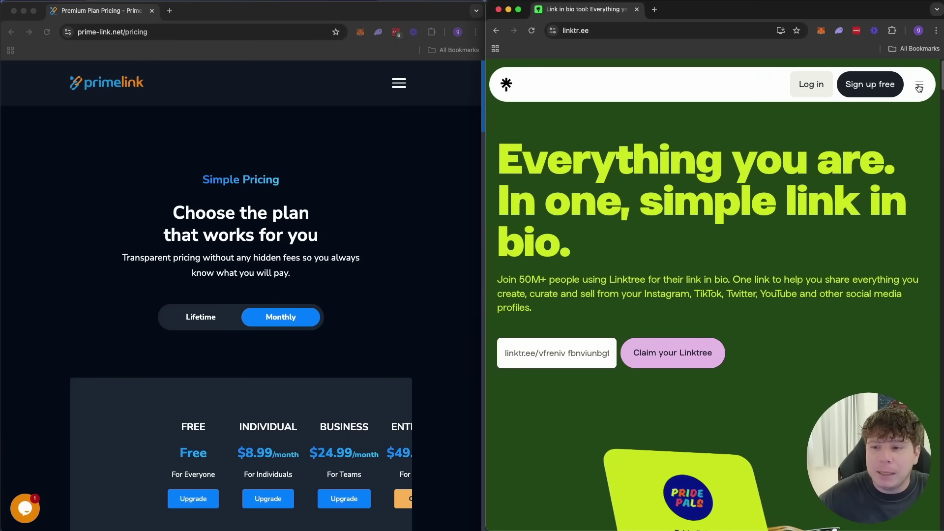
click(920, 86)
click(542, 269)
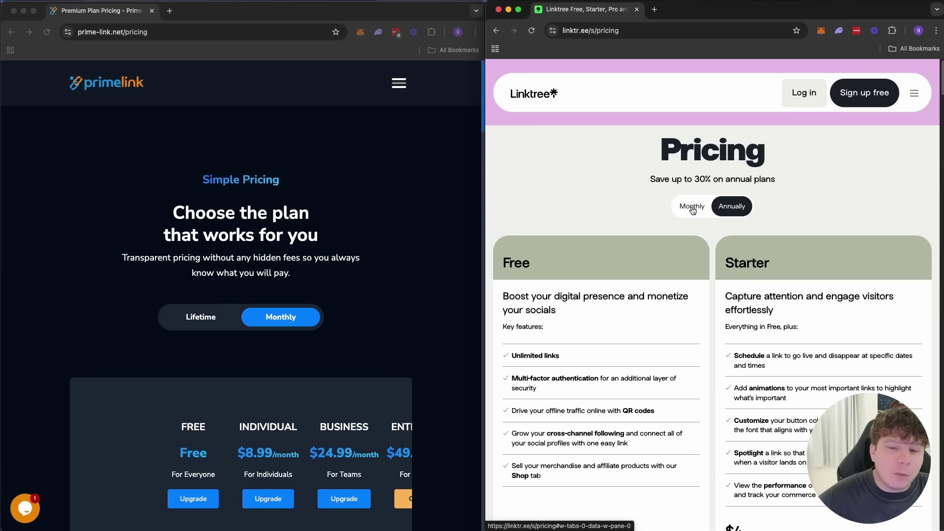
scroll(333, 296, down, 2)
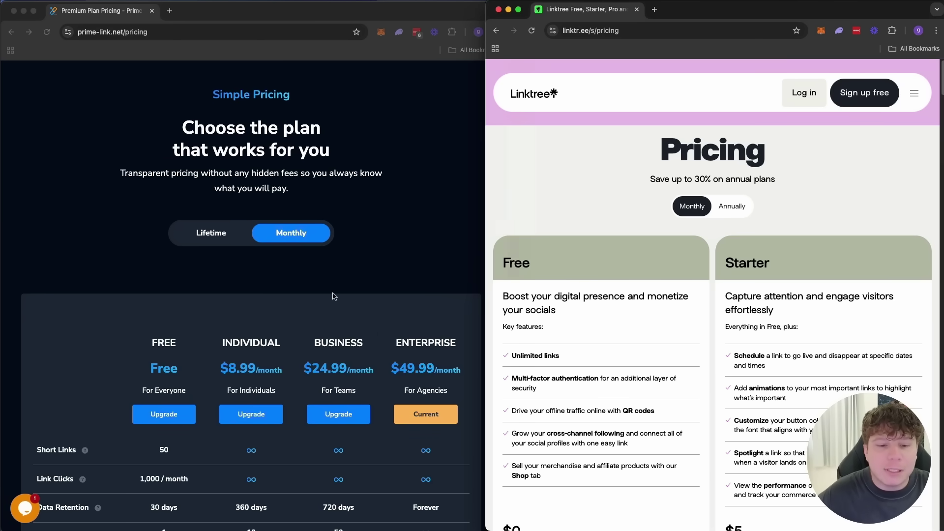
scroll(163, 382, down, 3)
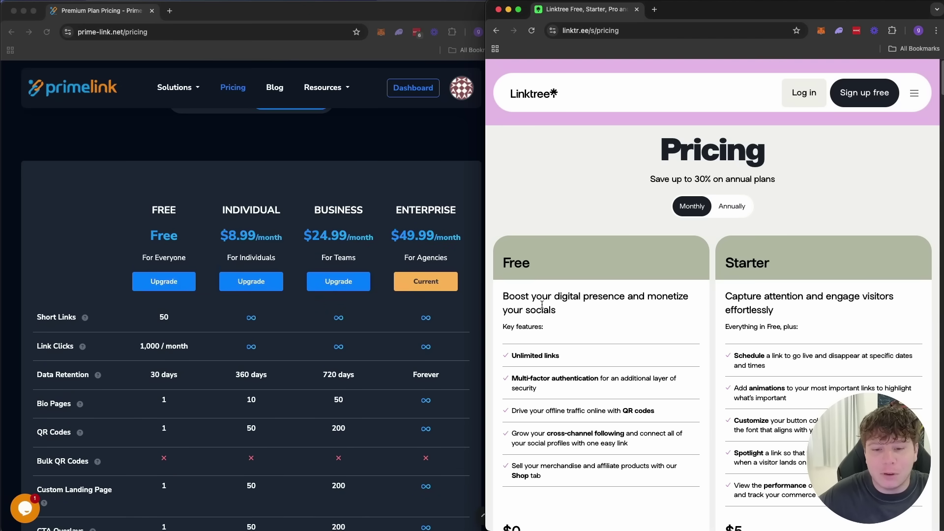
scroll(539, 334, down, 1)
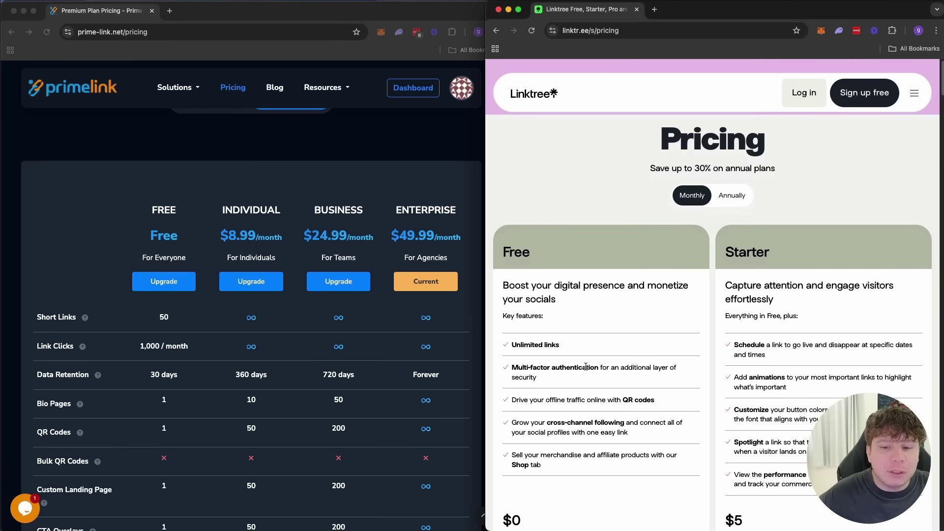
scroll(575, 398, down, 1)
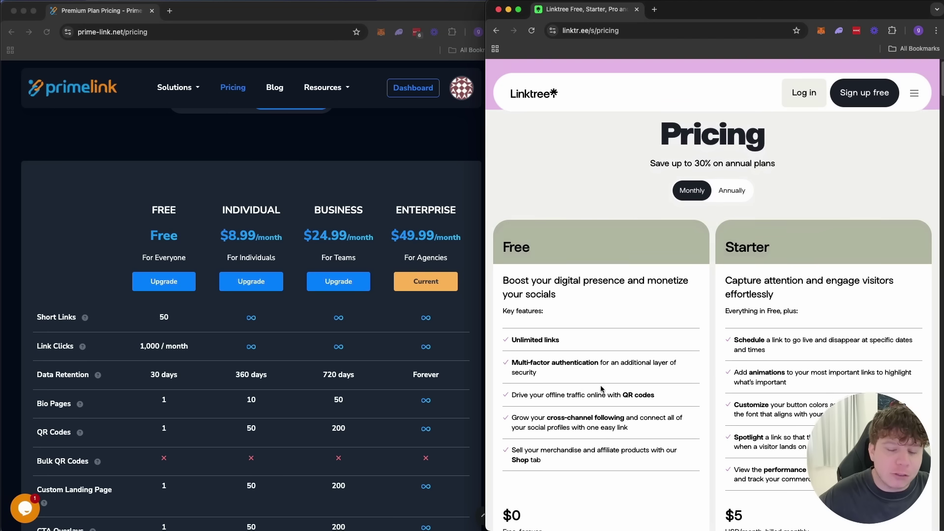
scroll(612, 381, down, 1)
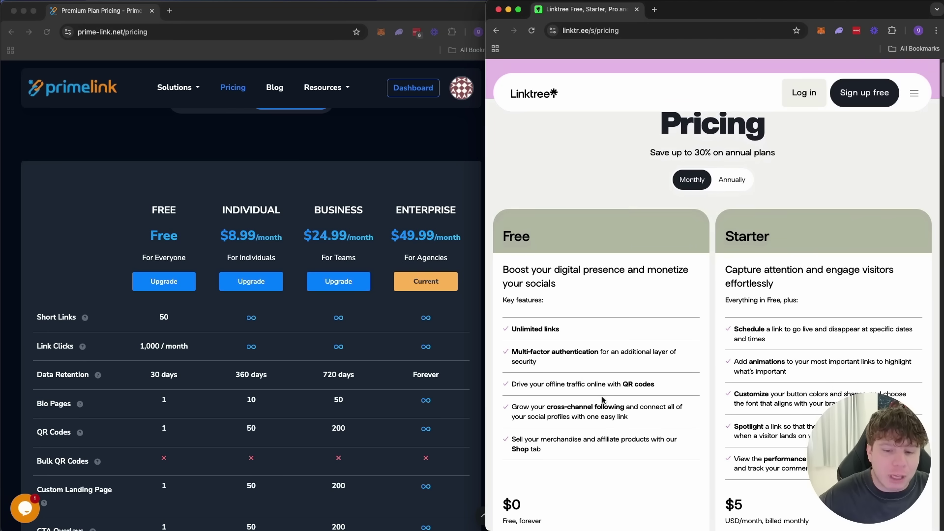
scroll(603, 399, down, 2)
scroll(605, 396, down, 1)
scroll(608, 393, down, 2)
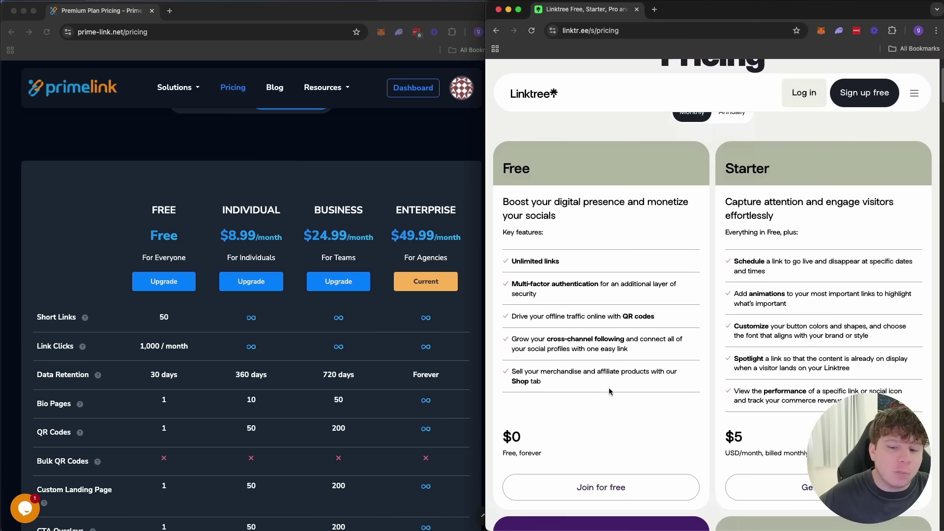
scroll(594, 392, down, 1)
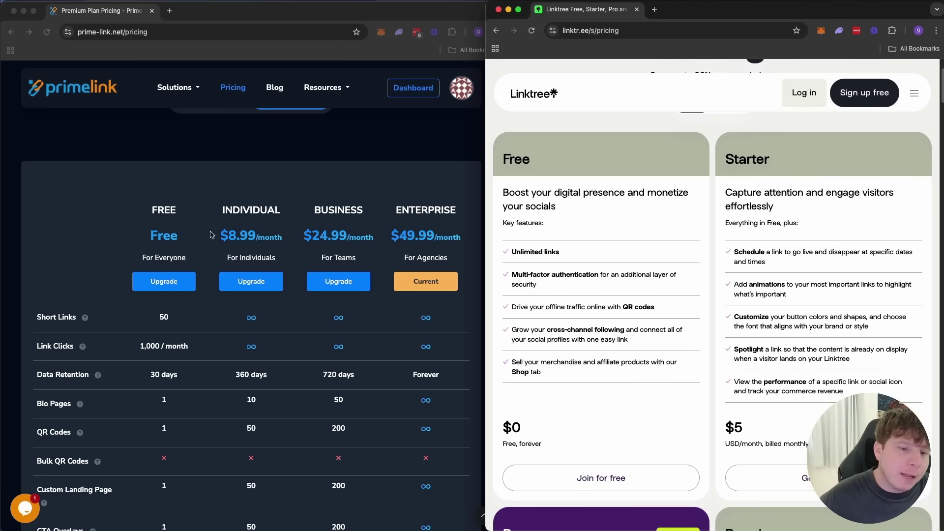
Read PrimeLink's feature table down through File Hosting, storage and ad-free rows, then focus Linktree
click(164, 316)
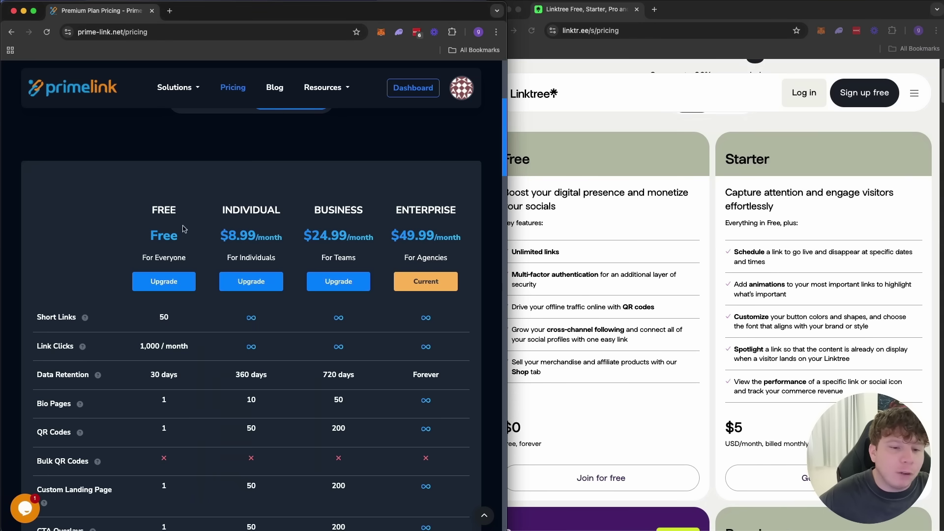
scroll(148, 329, down, 1)
scroll(110, 336, down, 2)
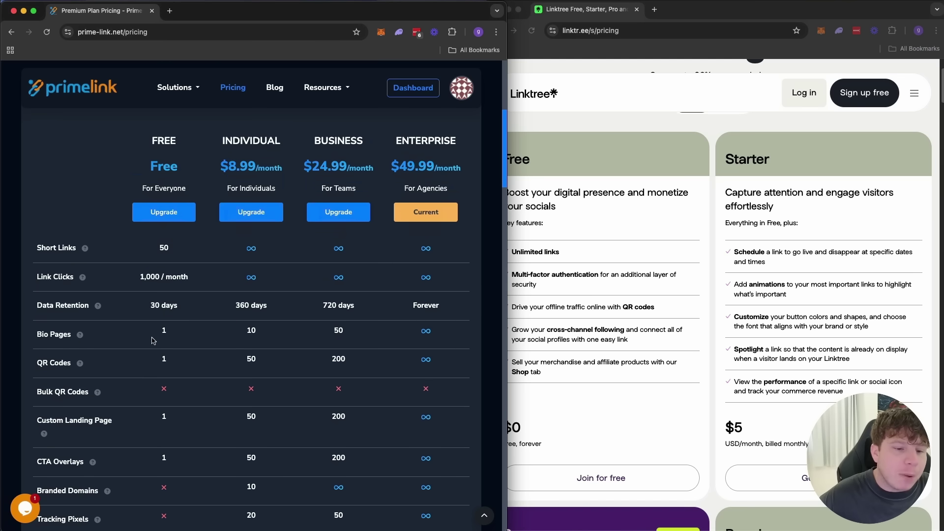
scroll(159, 369, down, 1)
drag(164, 390, 164, 400)
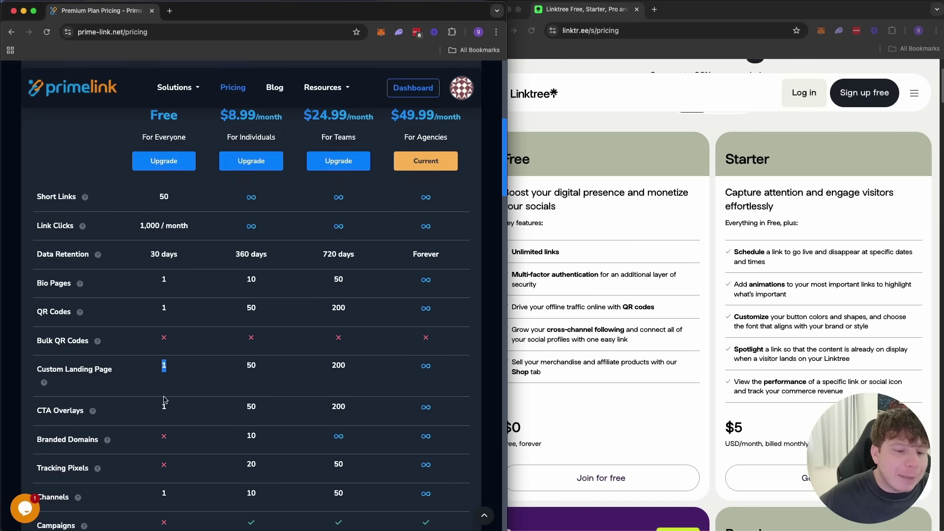
scroll(164, 400, down, 2)
scroll(170, 384, down, 1)
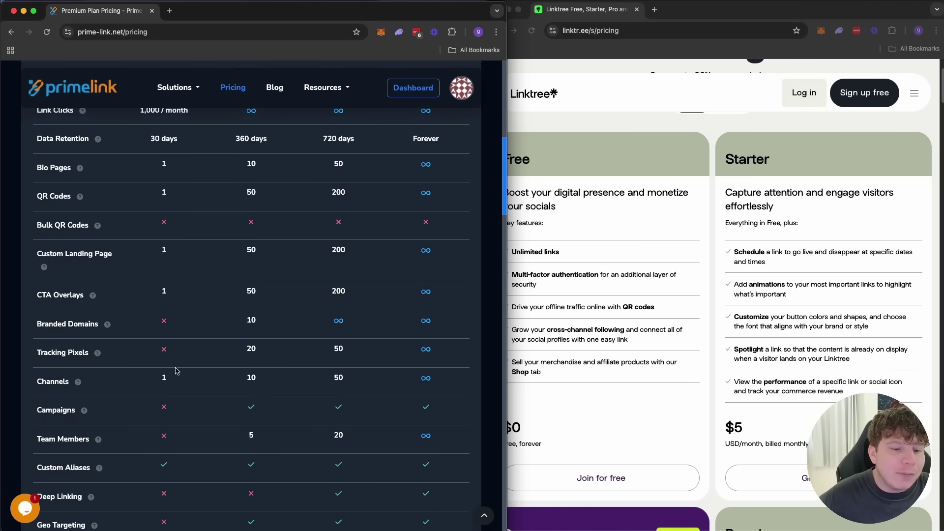
scroll(179, 395, down, 2)
scroll(180, 392, down, 1)
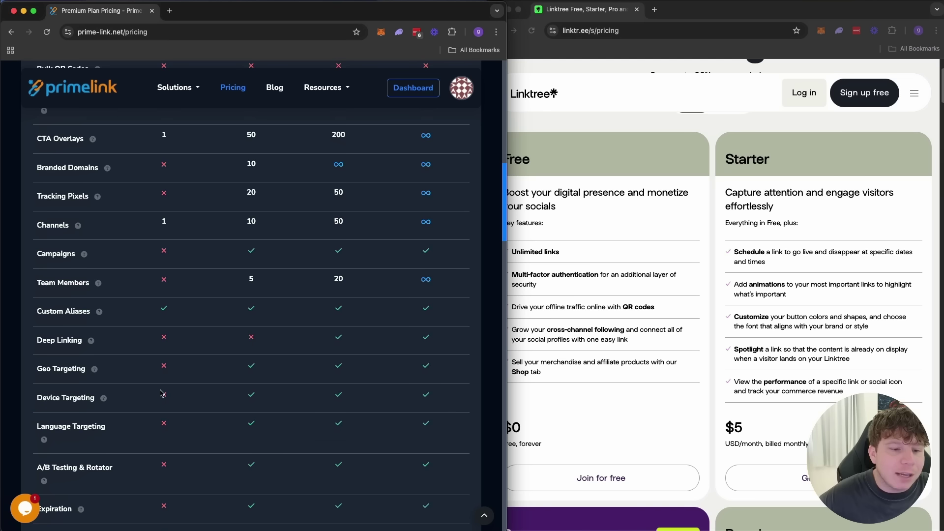
scroll(162, 395, down, 7)
drag(149, 452, 186, 450)
scroll(187, 448, down, 1)
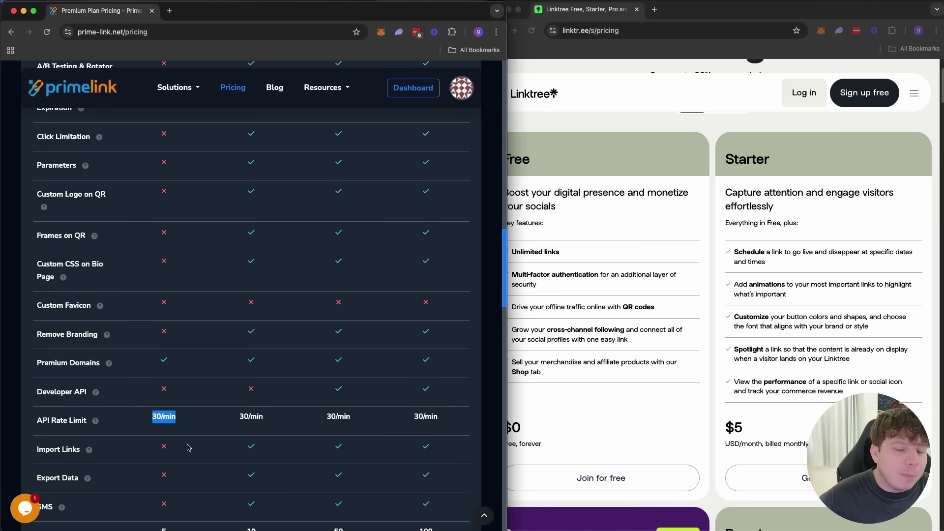
scroll(188, 445, down, 2)
click(169, 444)
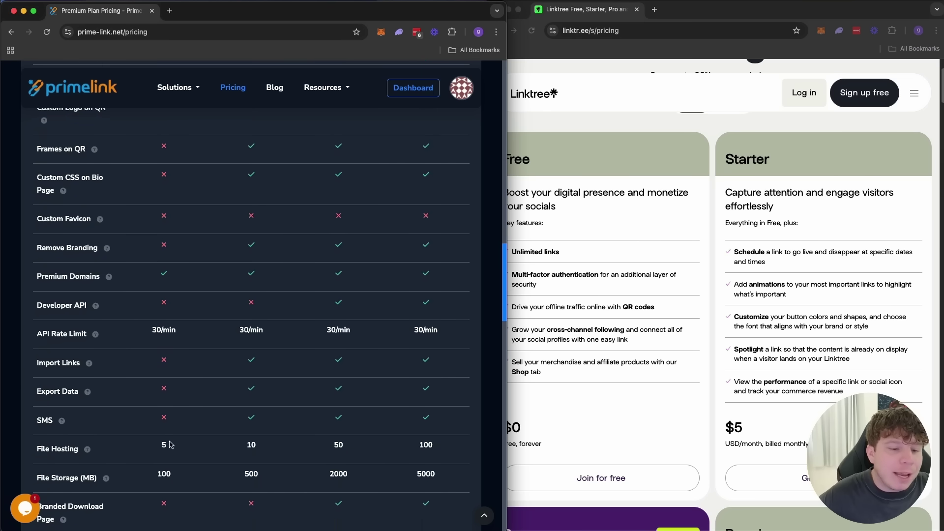
double_click(169, 444)
scroll(164, 447, down, 2)
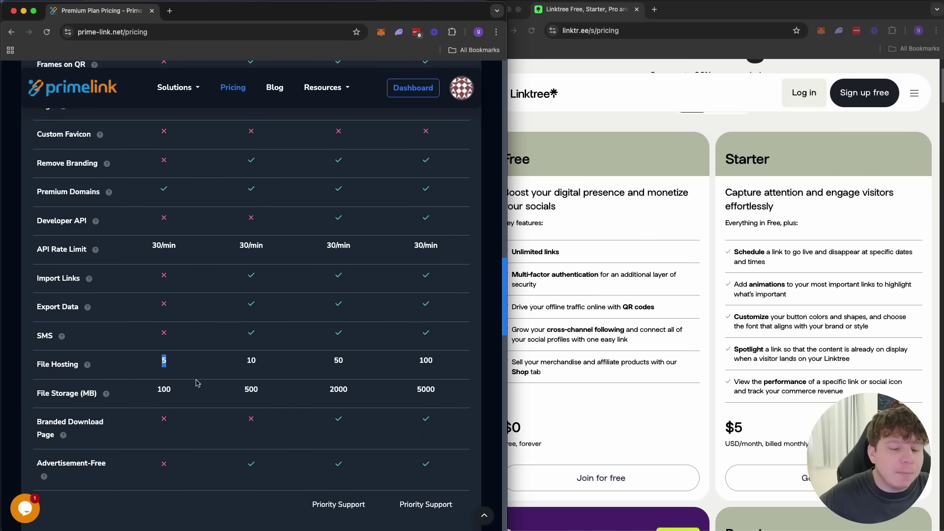
scroll(195, 382, down, 4)
click(583, 419)
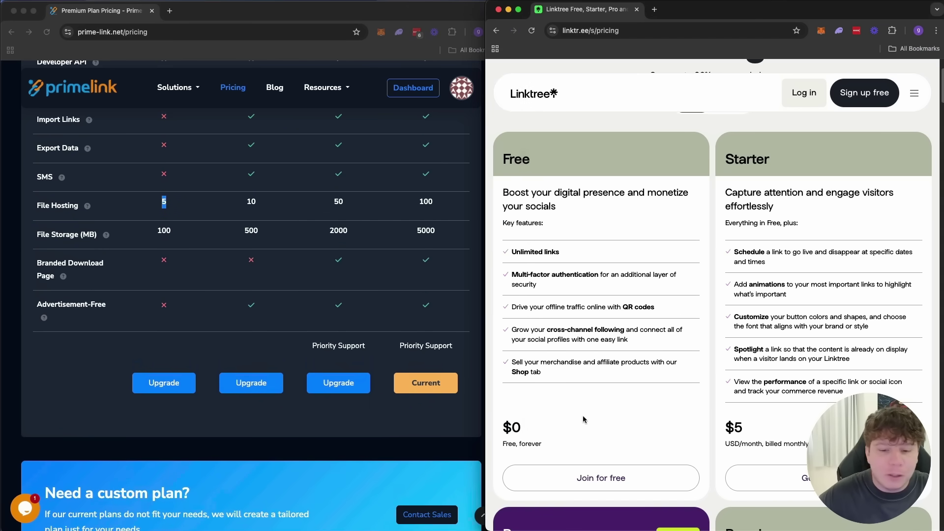
scroll(646, 267, down, 1)
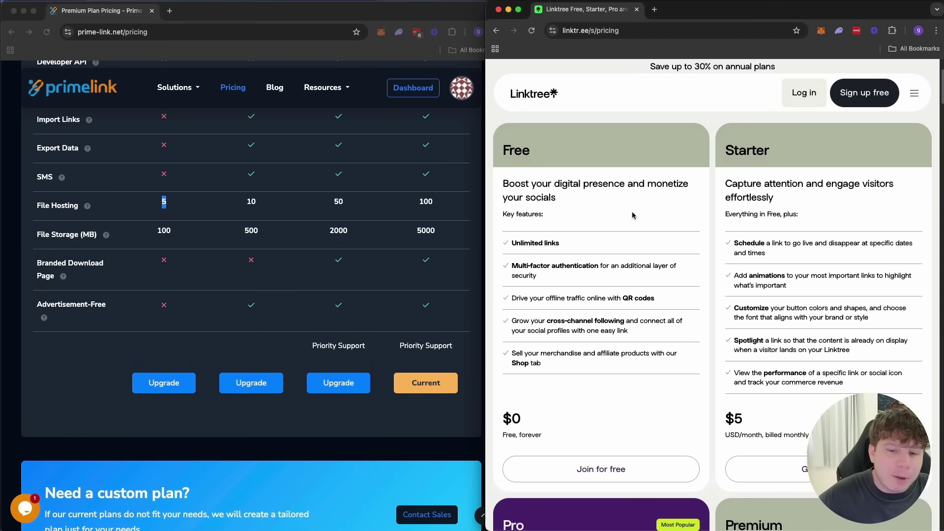
scroll(751, 232, down, 3)
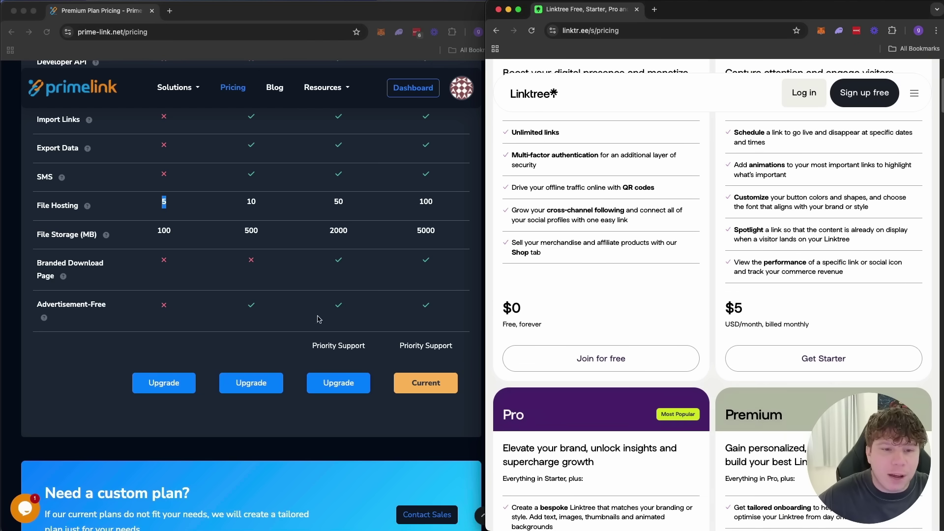
scroll(177, 303, up, 5)
scroll(182, 305, up, 5)
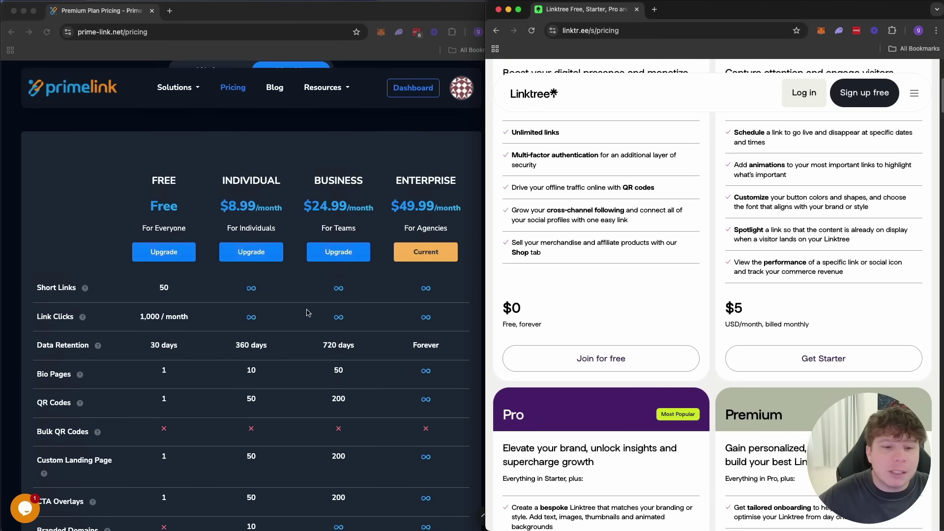
scroll(307, 313, down, 2)
Compare PrimeLink's Free, $8.99, $24.99, $49.99 plans with Linktree's Pro and Premium cards
click(266, 246)
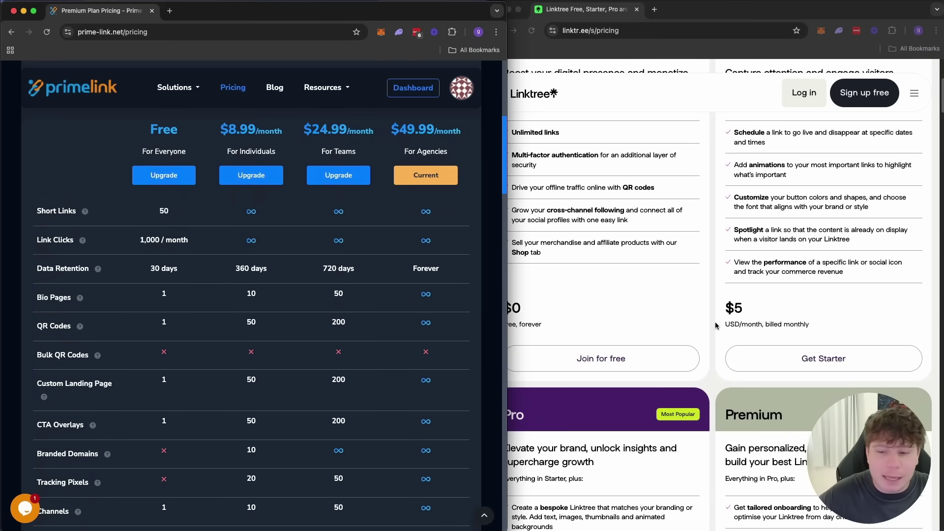
scroll(716, 325, down, 2)
scroll(719, 328, down, 3)
scroll(718, 331, down, 4)
scroll(723, 334, down, 1)
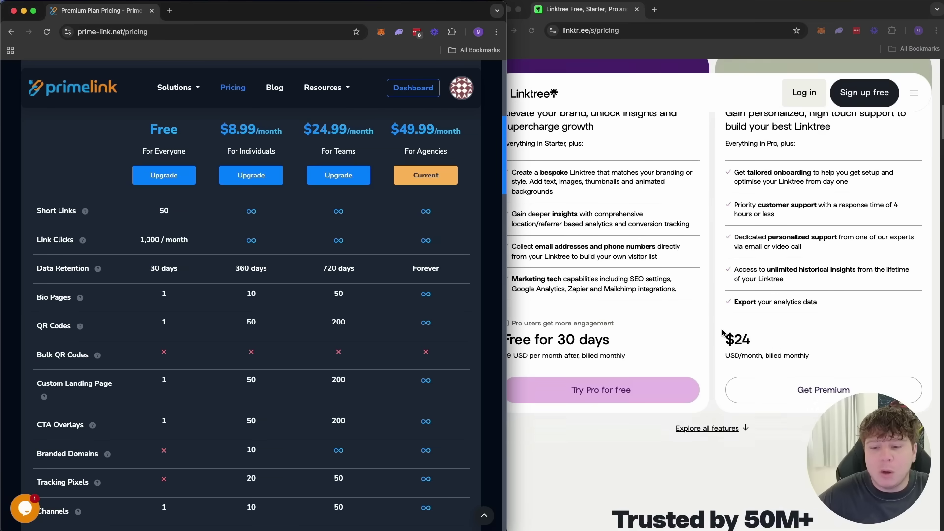
scroll(721, 325, up, 3)
scroll(721, 307, down, 1)
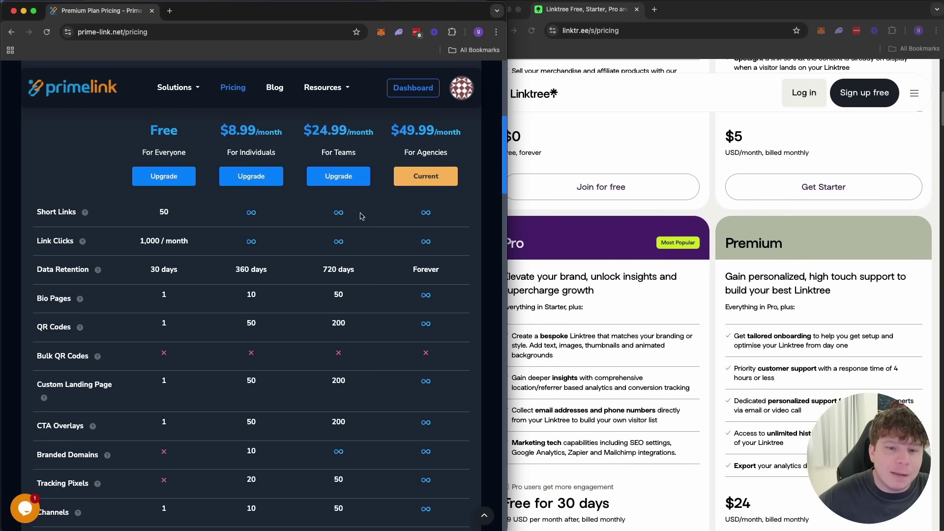
scroll(362, 215, up, 2)
scroll(363, 214, down, 1)
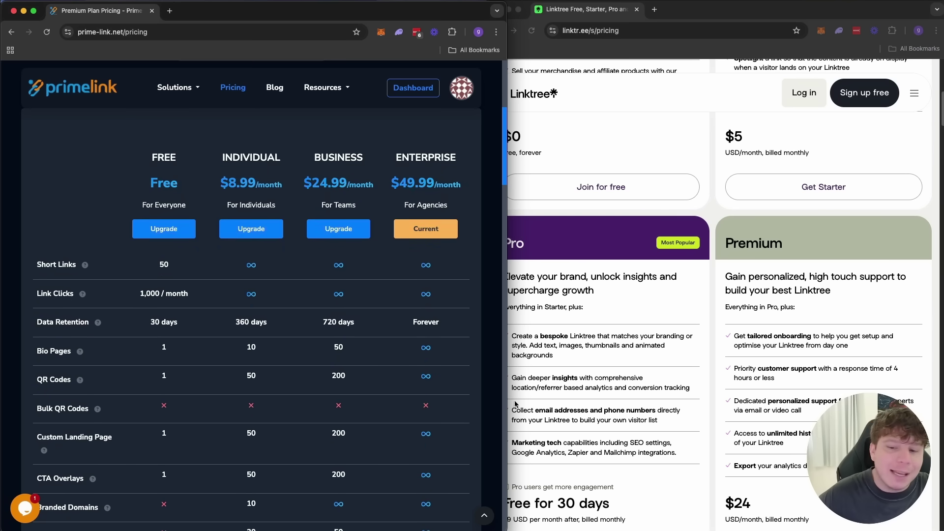
click(721, 385)
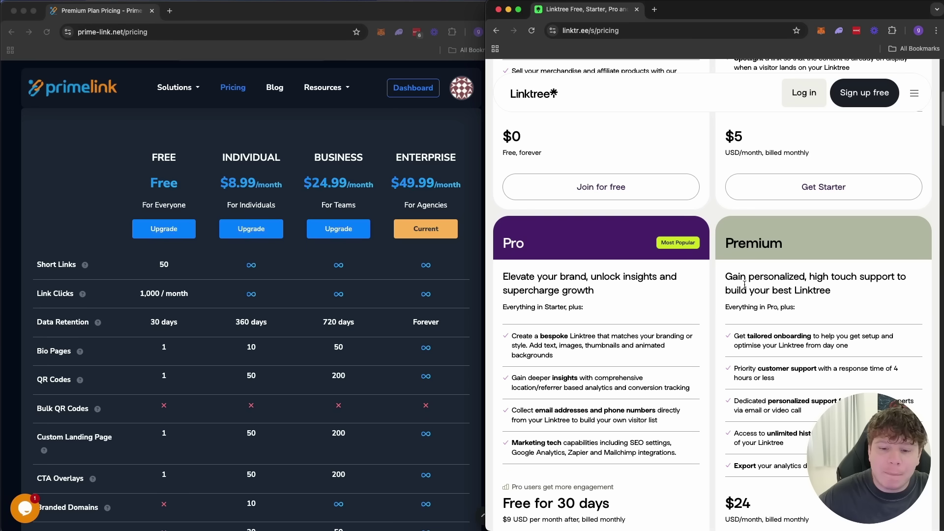
drag(726, 243, 763, 244)
click(766, 461)
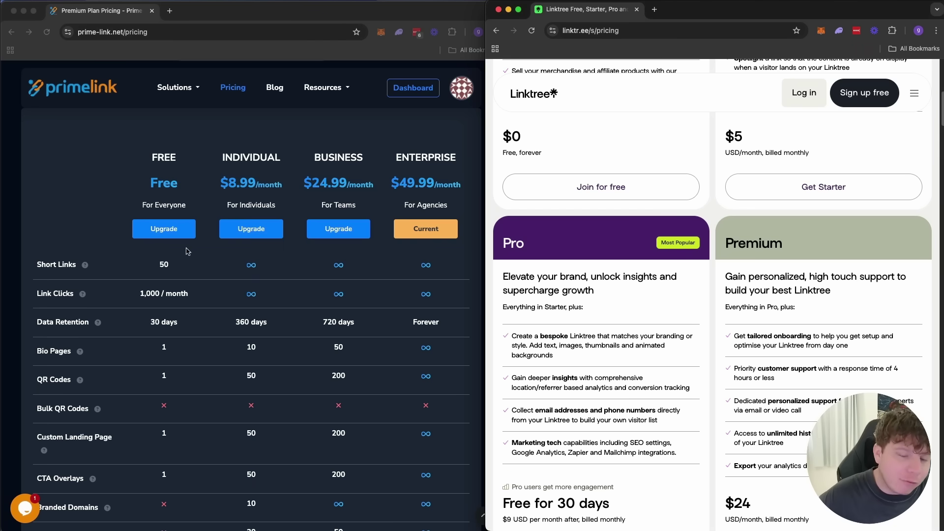
Open the Dashboard, then the 'How to install Google Maps Scraper' stats (2,493 clicks, 2,186 unique)
click(419, 86)
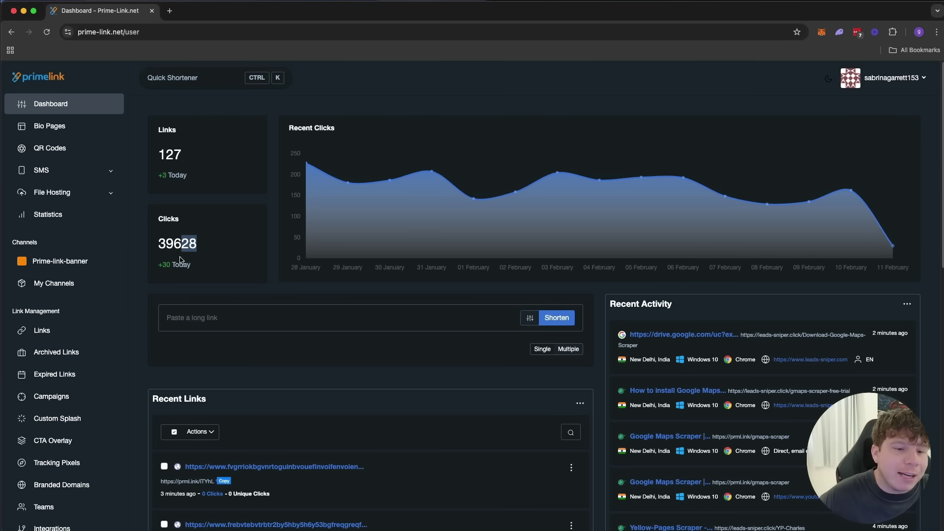
scroll(226, 255, down, 10)
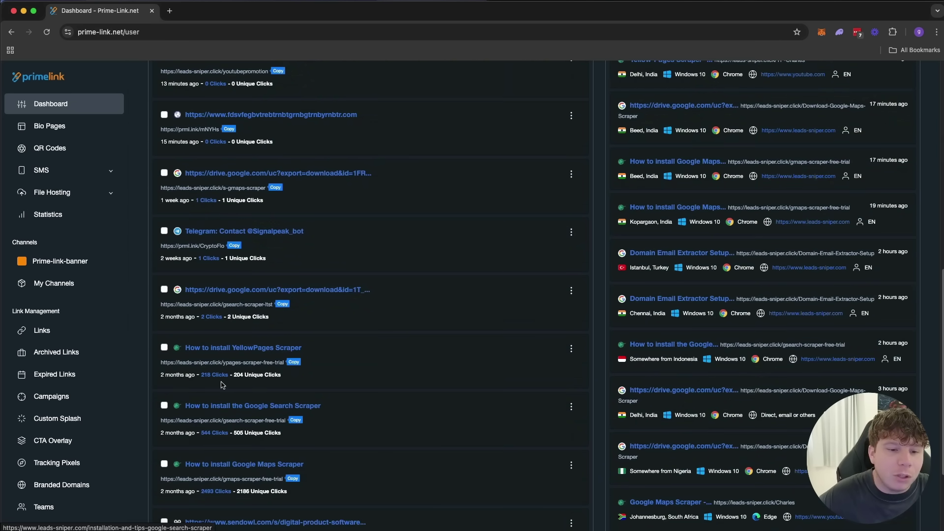
scroll(222, 384, down, 1)
click(222, 444)
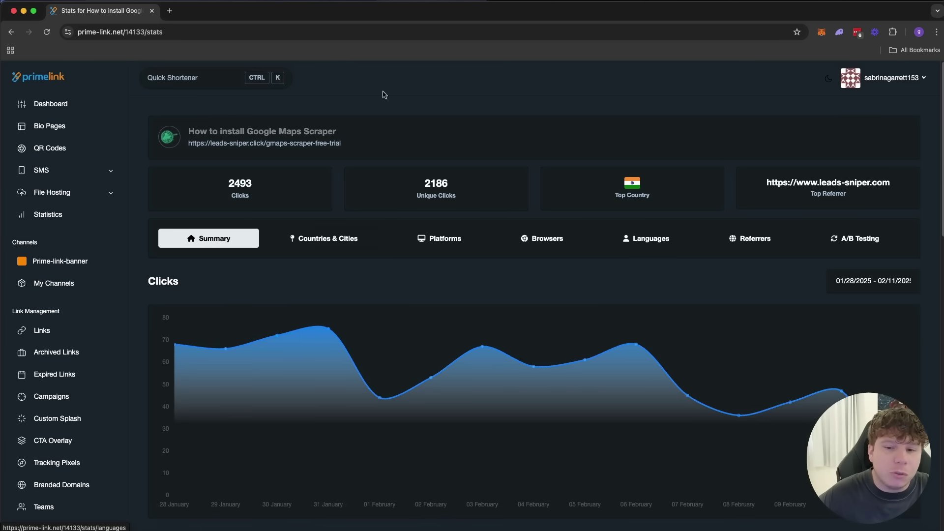
scroll(365, 335, down, 5)
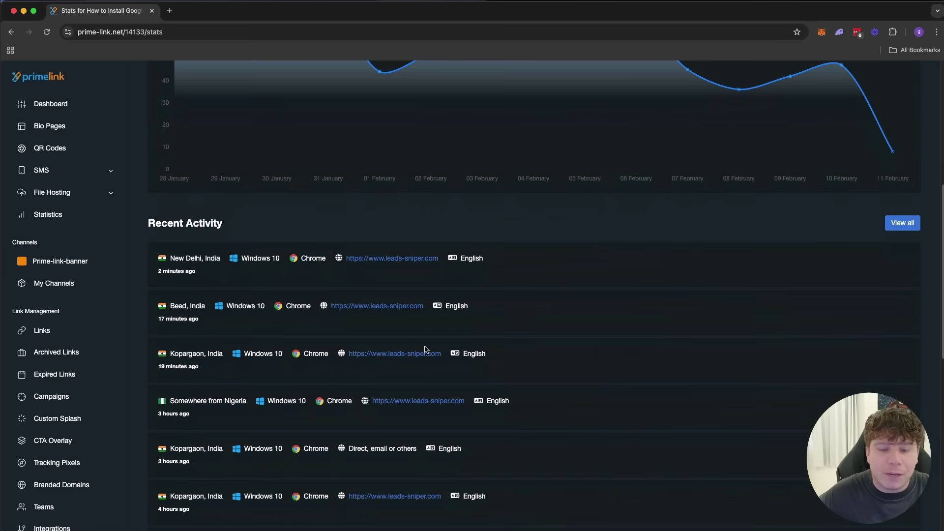
scroll(432, 326, down, 1)
scroll(225, 376, down, 1)
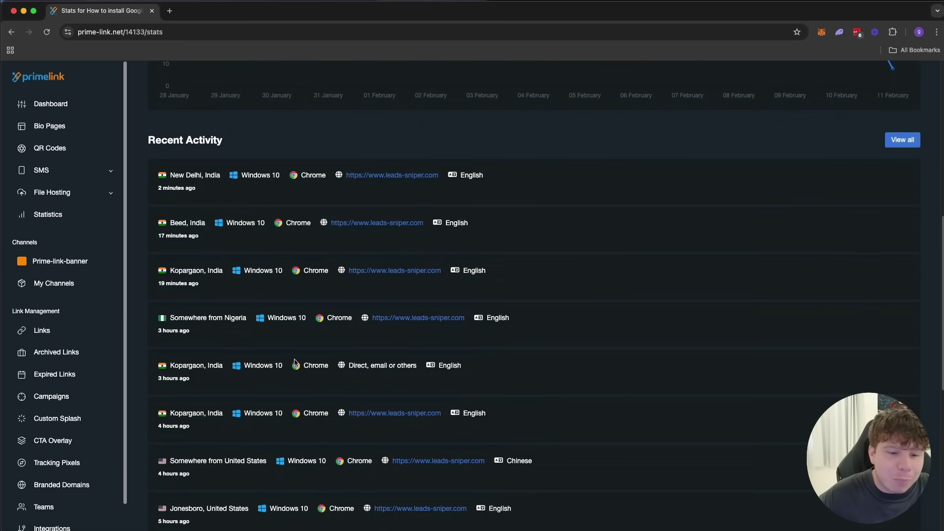
scroll(417, 373, up, 5)
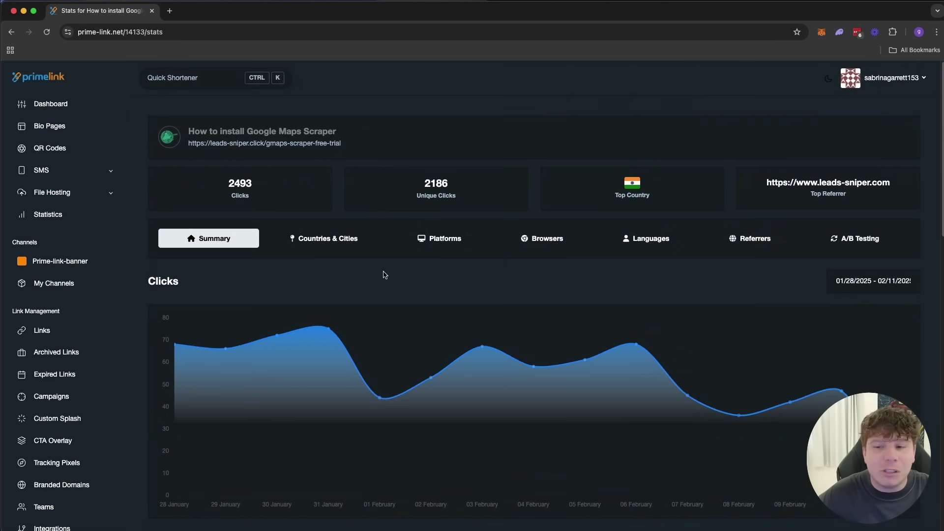
View the link's Countries & Cities, Platforms and Languages breakdowns, highlighting English at 663 clicks
click(327, 239)
click(447, 238)
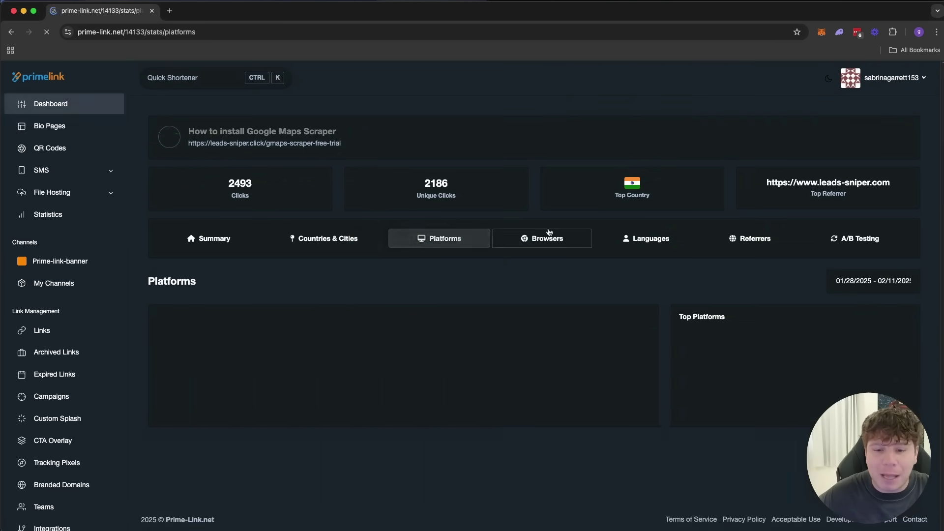
click(638, 238)
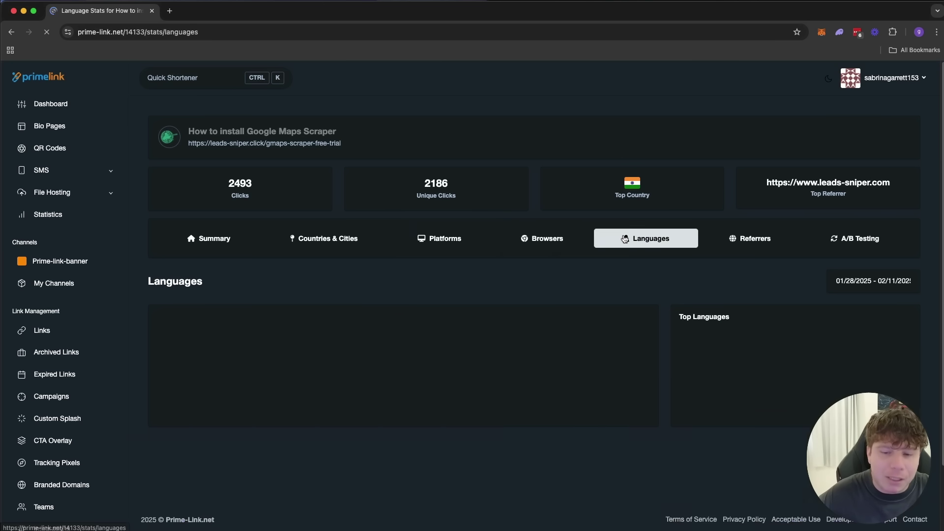
scroll(590, 318, down, 1)
drag(664, 320, 707, 316)
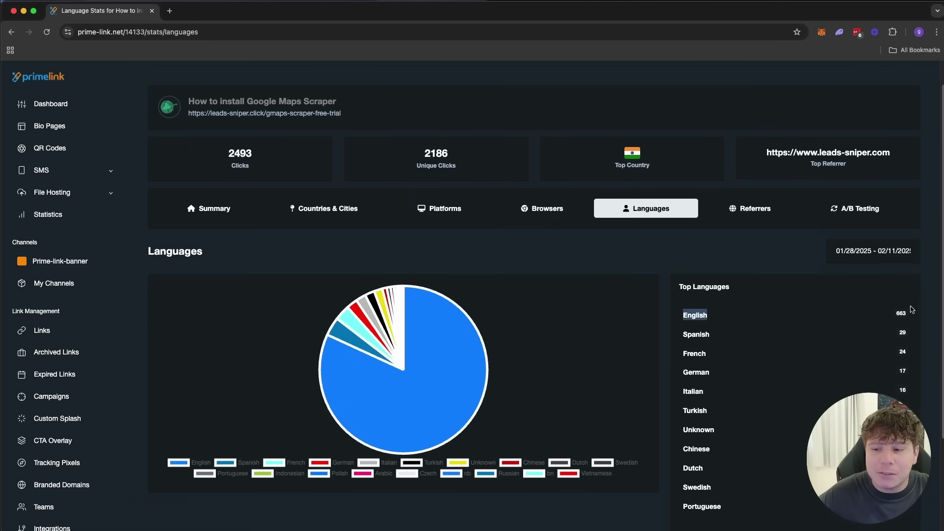
scroll(502, 346, up, 1)
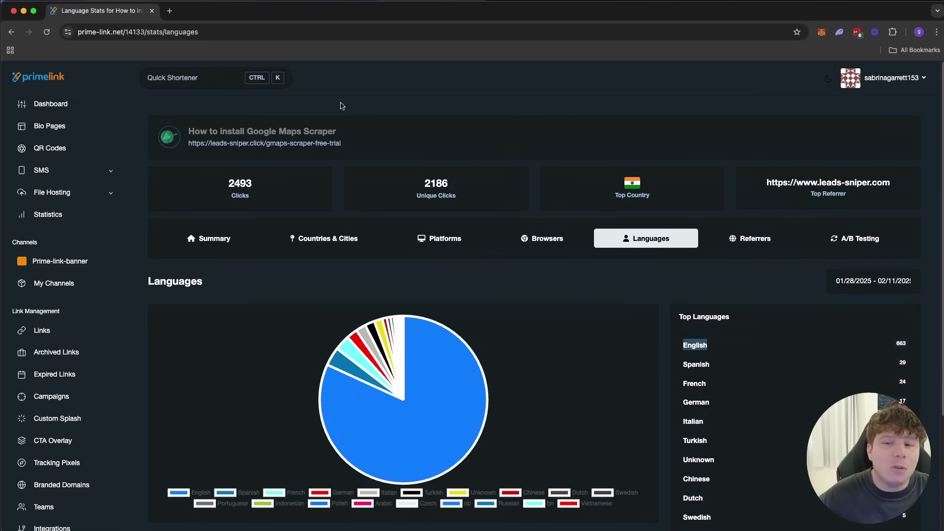